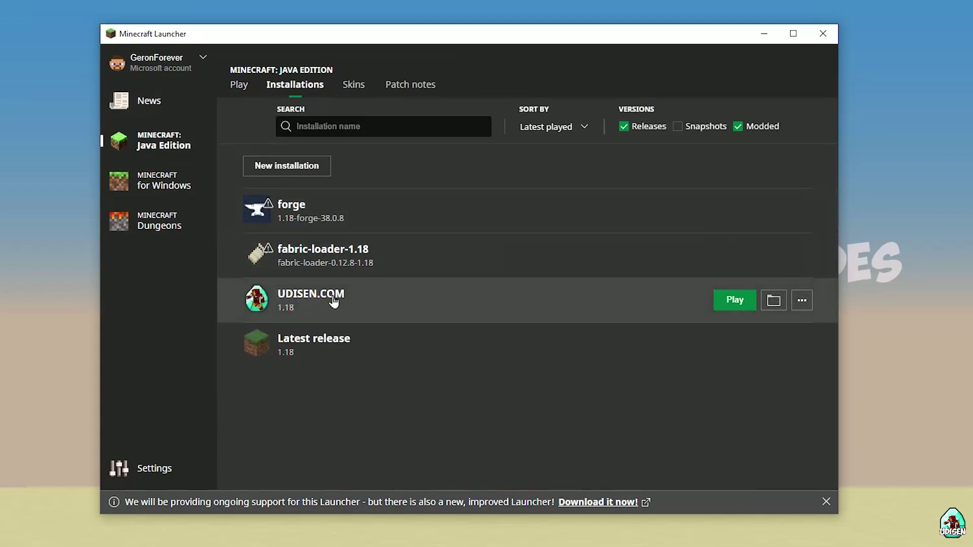
{"action": "left_click", "coordinate": [299, 171]}
{"action": "left_click", "coordinate": [394, 178]}
{"action": "type", "text": "hnghnhgn"}
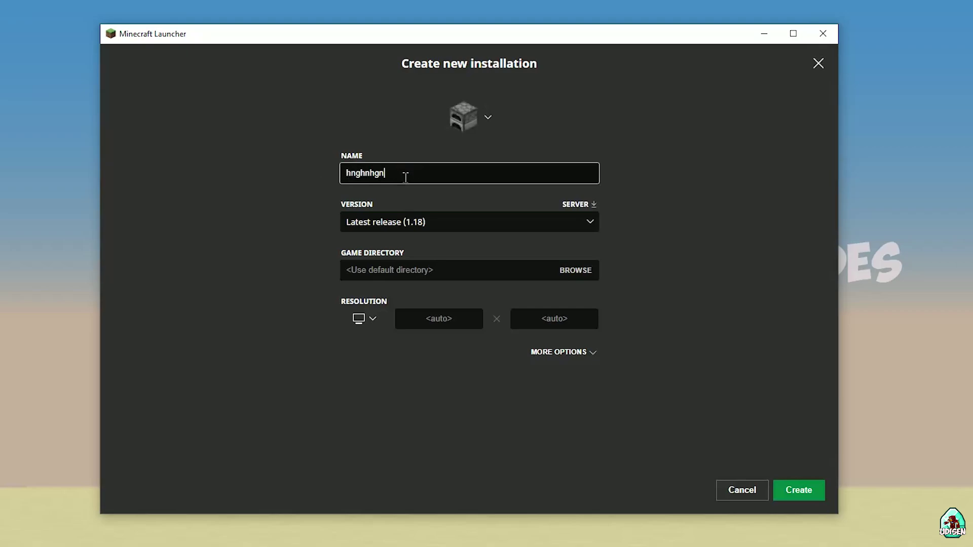
{"action": "type", "text": "hgnghngnhgnghnhgn"}
{"action": "left_click", "coordinate": [742, 490]}
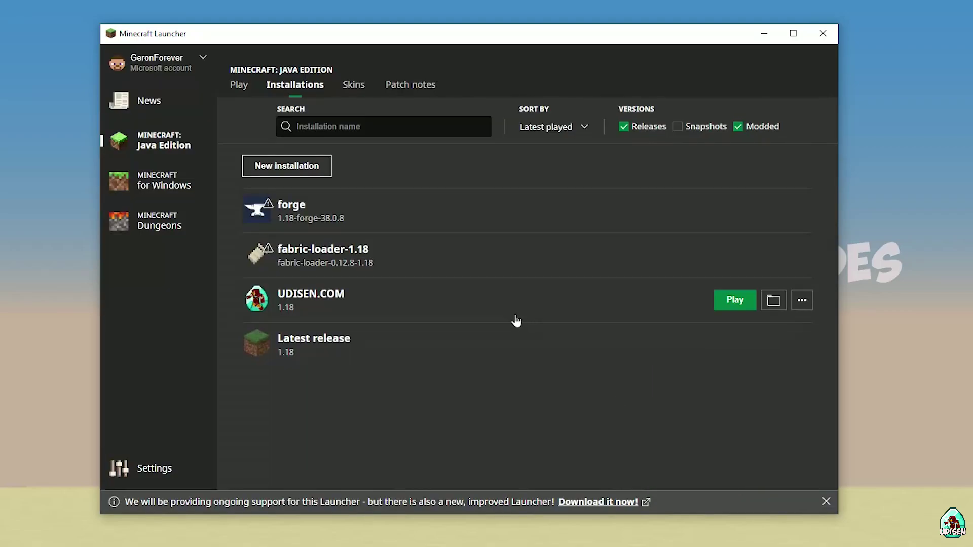
Open the UDISEN.COM installation for editing and select release 1.18 as its version
{"action": "left_click", "coordinate": [471, 305]}
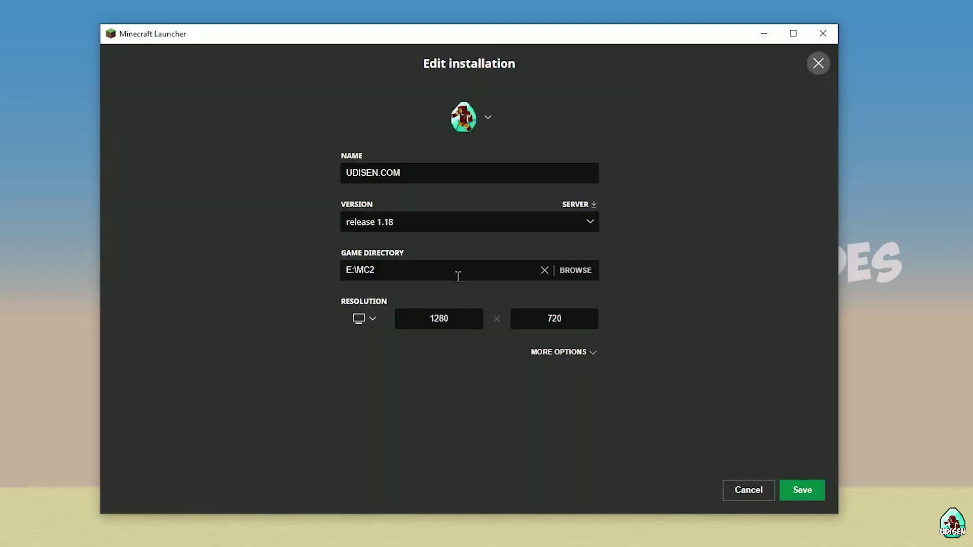
{"action": "left_click", "coordinate": [423, 221]}
{"action": "left_click", "coordinate": [424, 221]}
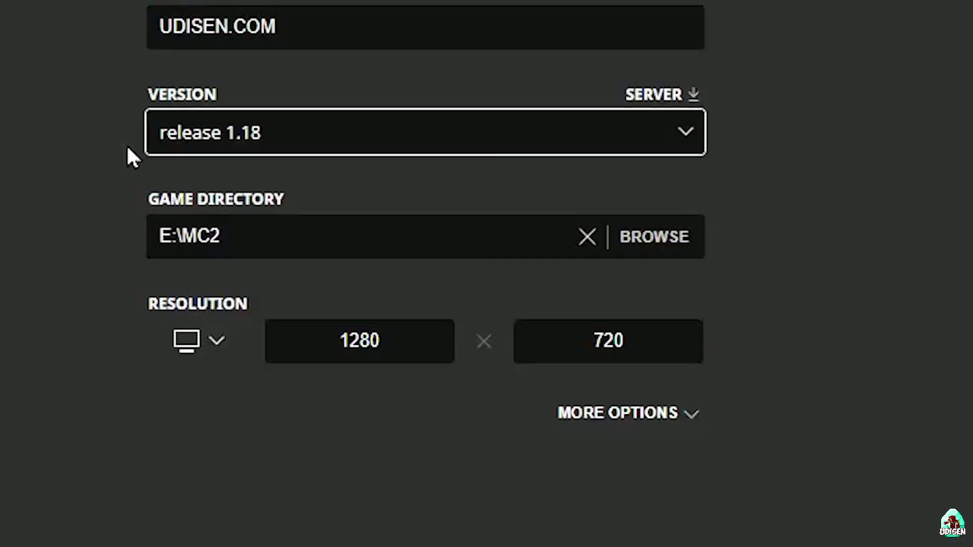
{"action": "left_click", "coordinate": [263, 139]}
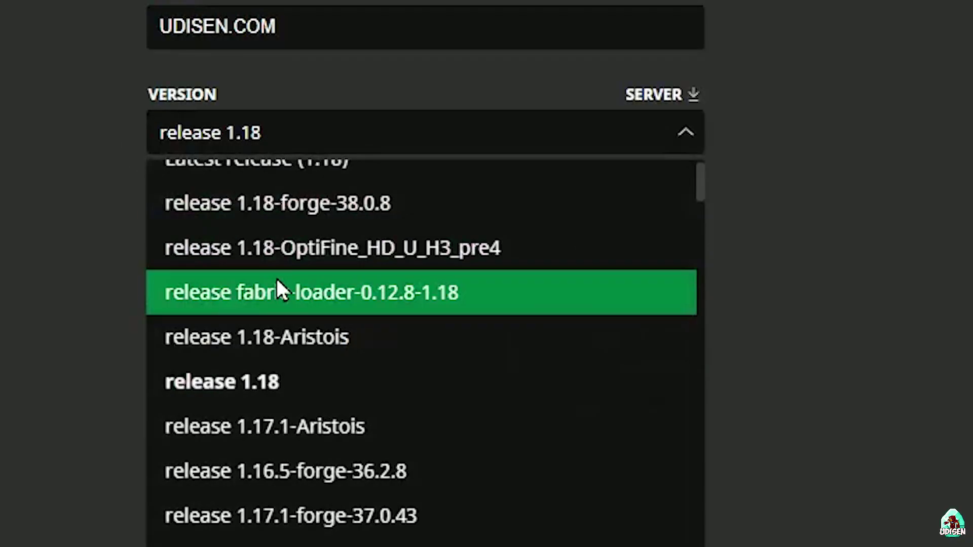
{"action": "left_click", "coordinate": [260, 385]}
Change the UDISEN.COM installation's version to pending 1.18_experimental-snapshot-4
{"action": "left_click", "coordinate": [193, 139]}
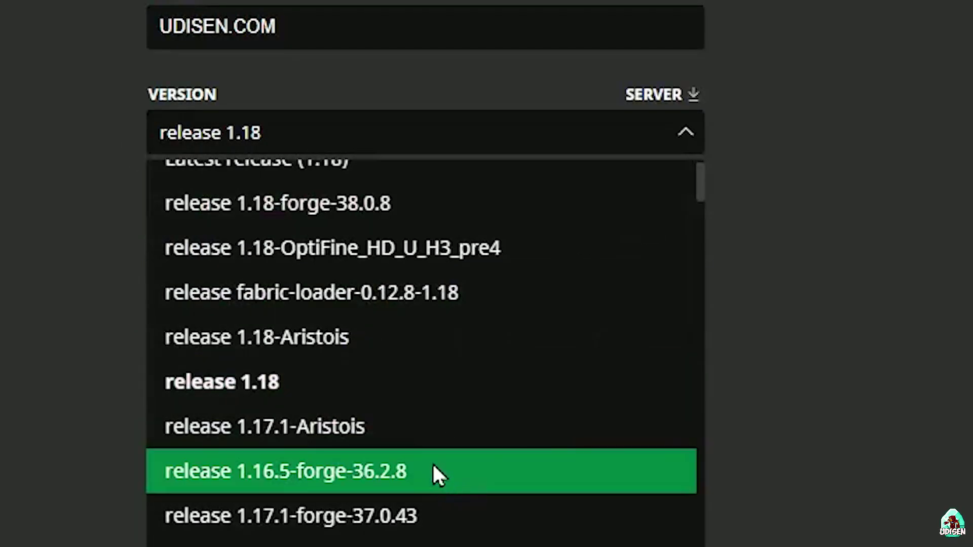
{"action": "scroll", "coordinate": [436, 315], "scroll_direction": "down", "scroll_amount": 5}
{"action": "scroll", "coordinate": [440, 325], "scroll_direction": "up", "scroll_amount": 1}
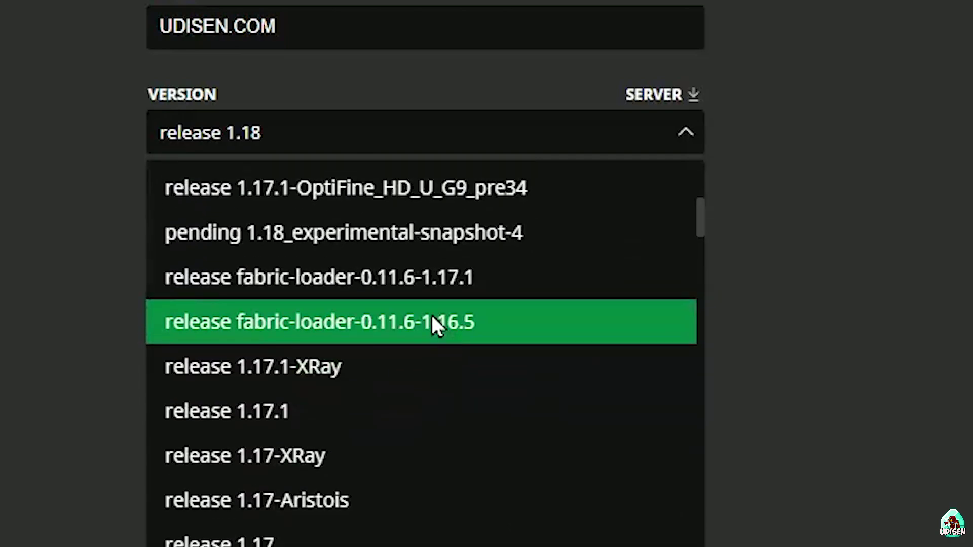
{"action": "left_click", "coordinate": [414, 233]}
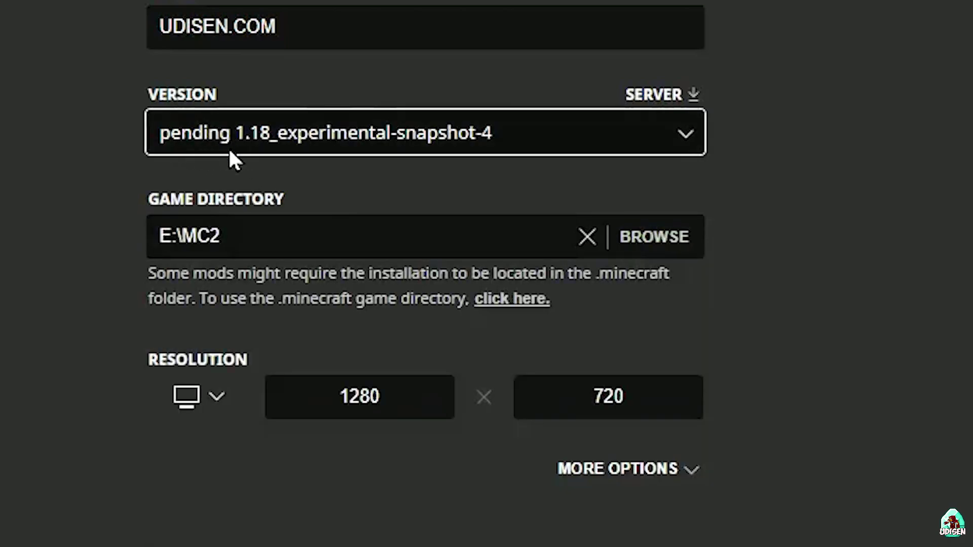
Set the UDISEN.COM installation's version to release 1.18, save it and close the launcher
{"action": "left_click", "coordinate": [376, 133]}
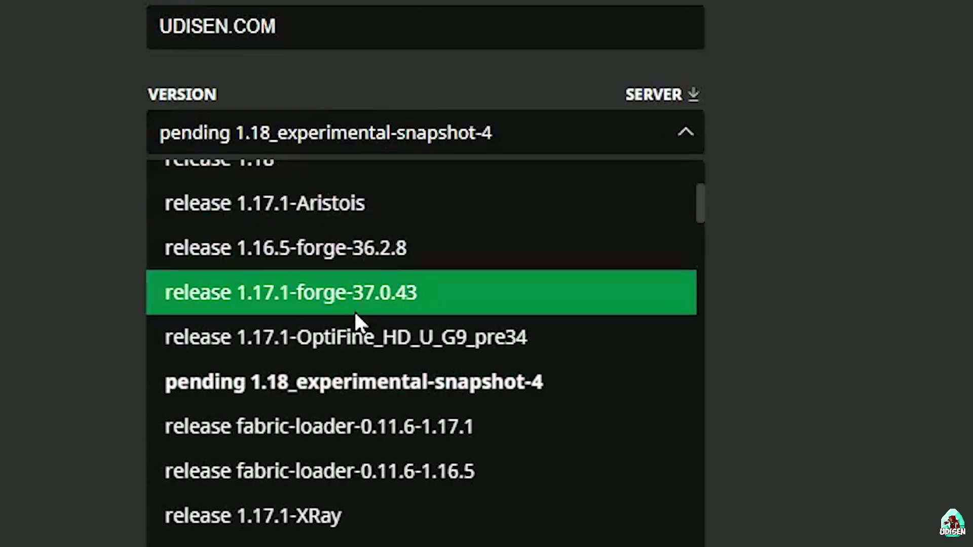
{"action": "scroll", "coordinate": [357, 324], "scroll_direction": "up", "scroll_amount": 3}
{"action": "left_click", "coordinate": [324, 349]}
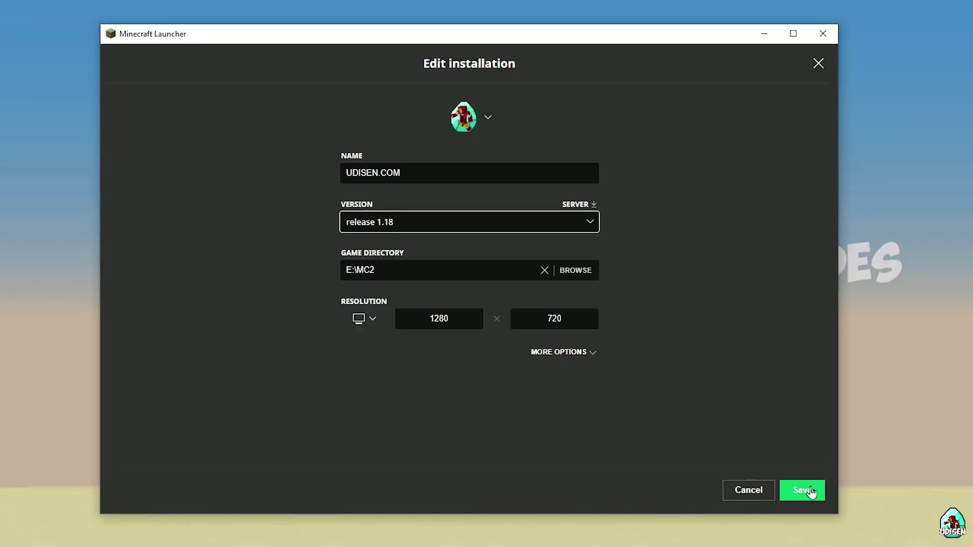
{"action": "left_click", "coordinate": [810, 491]}
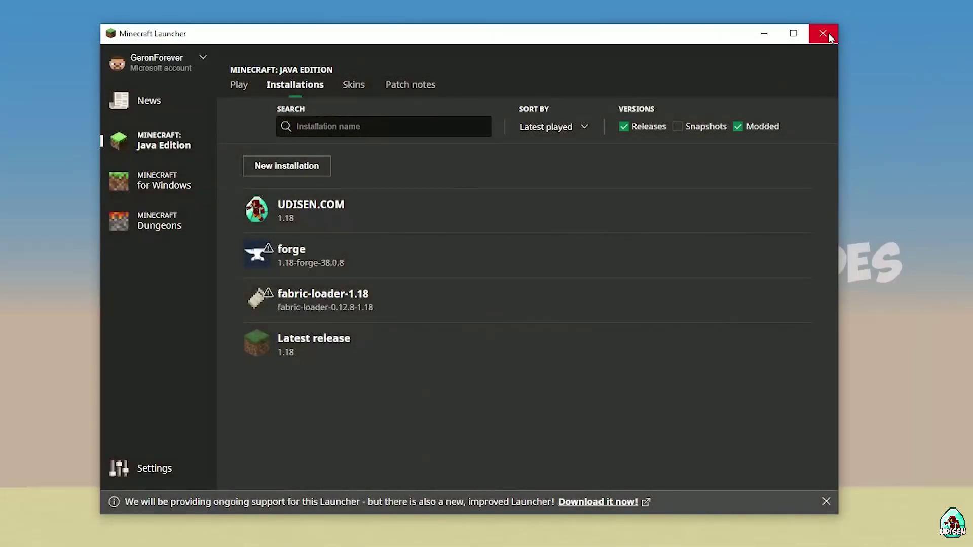
{"action": "left_click", "coordinate": [828, 33]}
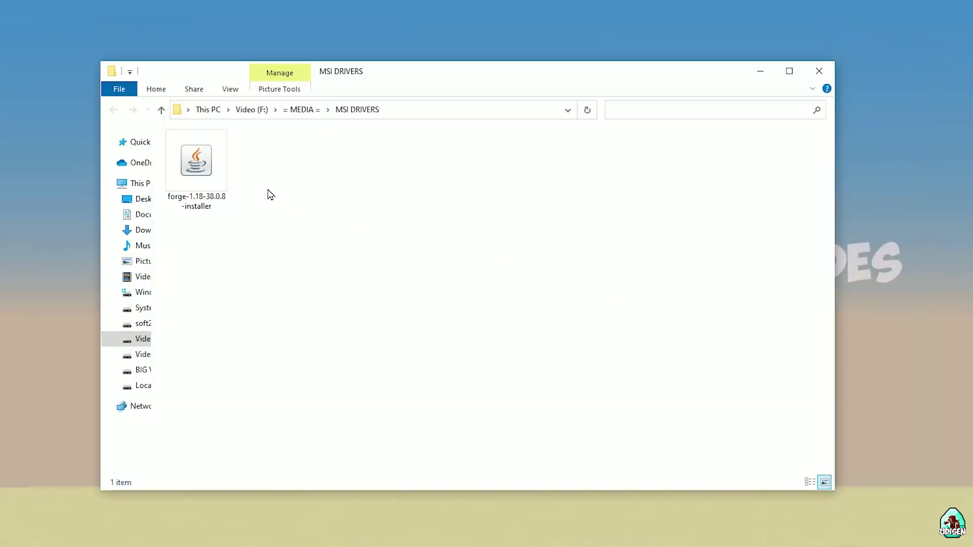
Inspect the game version in the file name of the Forge installer in the MSI DRIVERS folder
{"action": "left_click", "coordinate": [193, 164]}
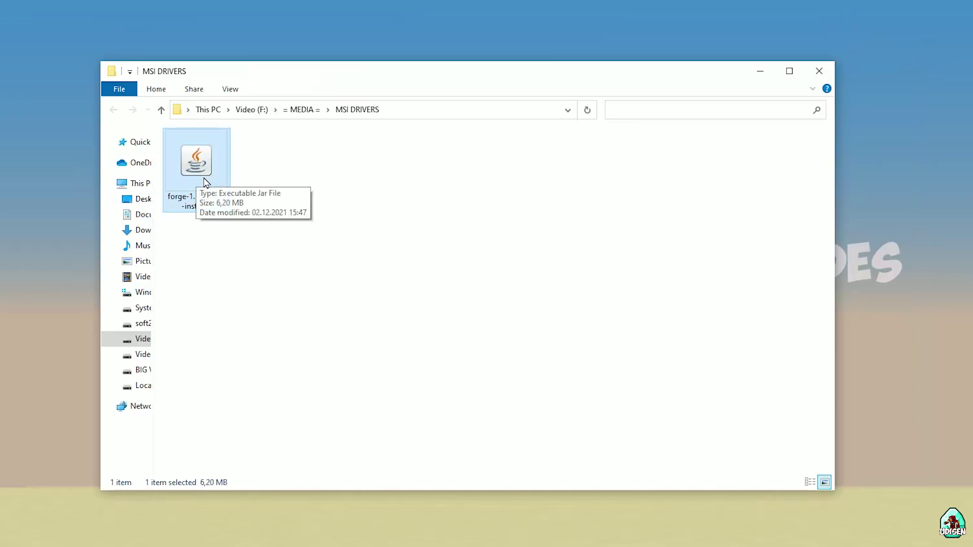
{"action": "left_click", "coordinate": [193, 208]}
{"action": "left_click", "coordinate": [200, 198]}
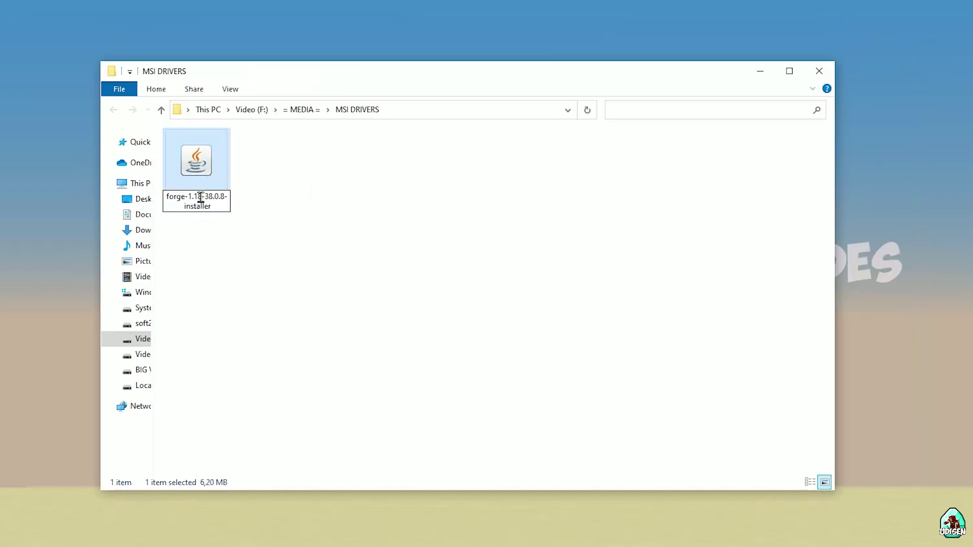
{"action": "left_click_drag", "start_coordinate": [197, 196], "coordinate": [152, 197]}
{"action": "key", "text": "Return"}
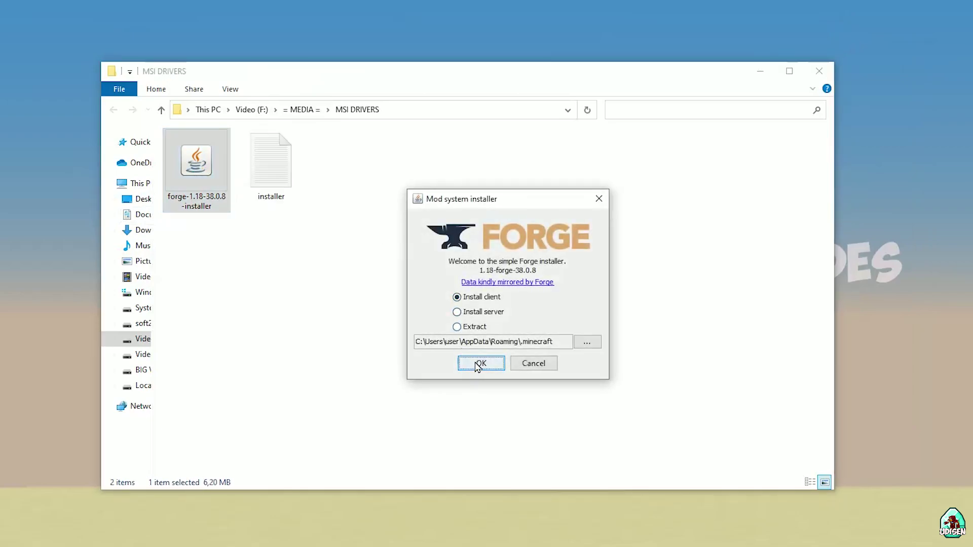
Install the Forge client into the default .minecraft folder, then minimise the MSI DRIVERS window
{"action": "left_click", "coordinate": [478, 364]}
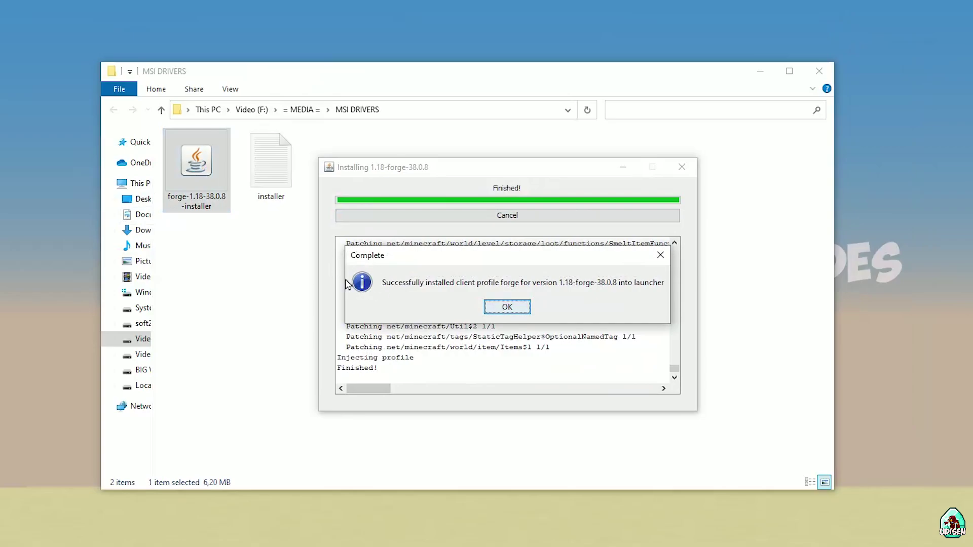
{"action": "left_click", "coordinate": [660, 255]}
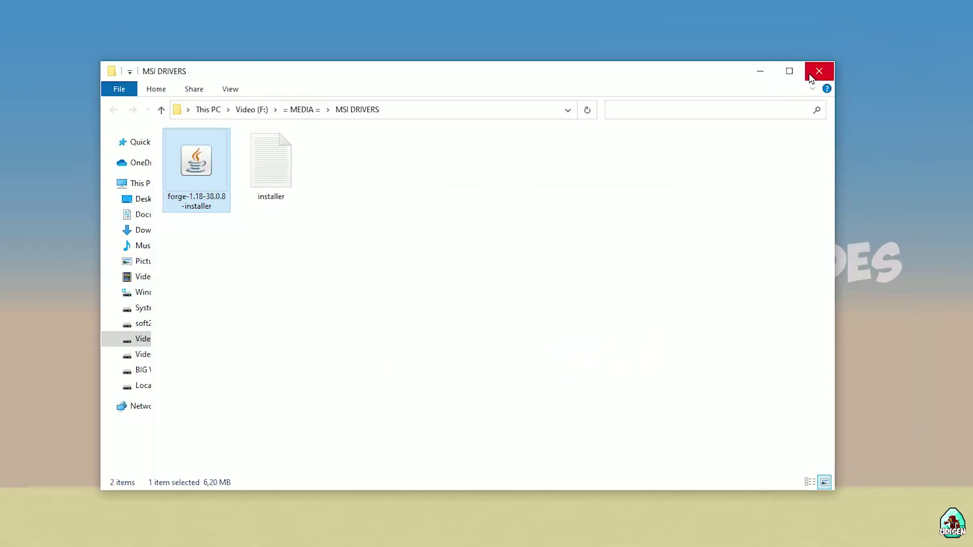
{"action": "left_click", "coordinate": [760, 71]}
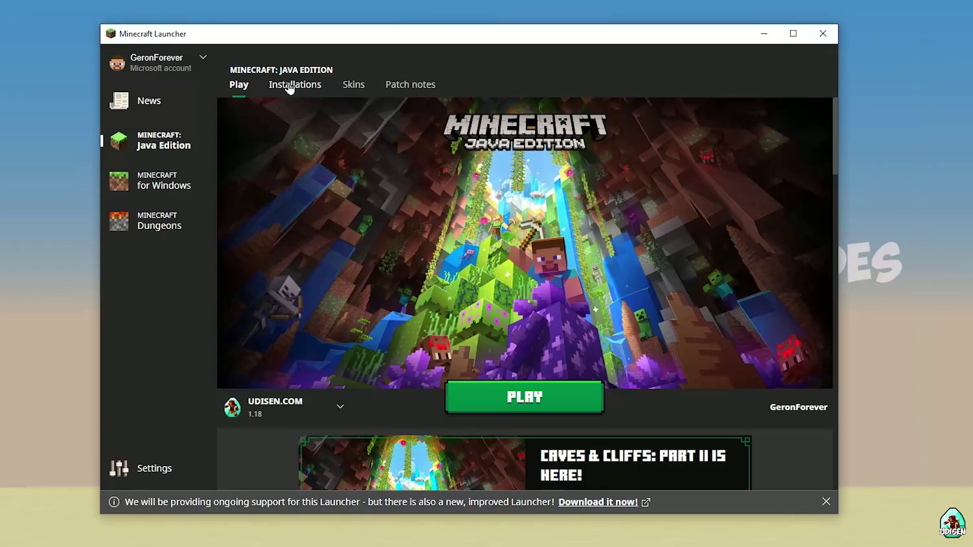
In the Minecraft Launcher, review the forge installation's version, picking release 1.18-forge-38.0.8, and cancel the edit
{"action": "left_click", "coordinate": [289, 85]}
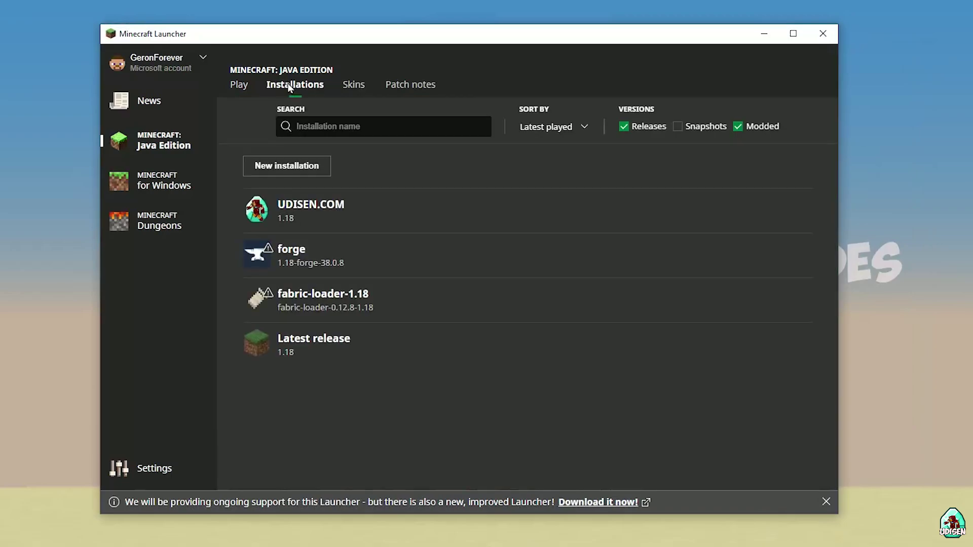
{"action": "mouse_move", "coordinate": [445, 269]}
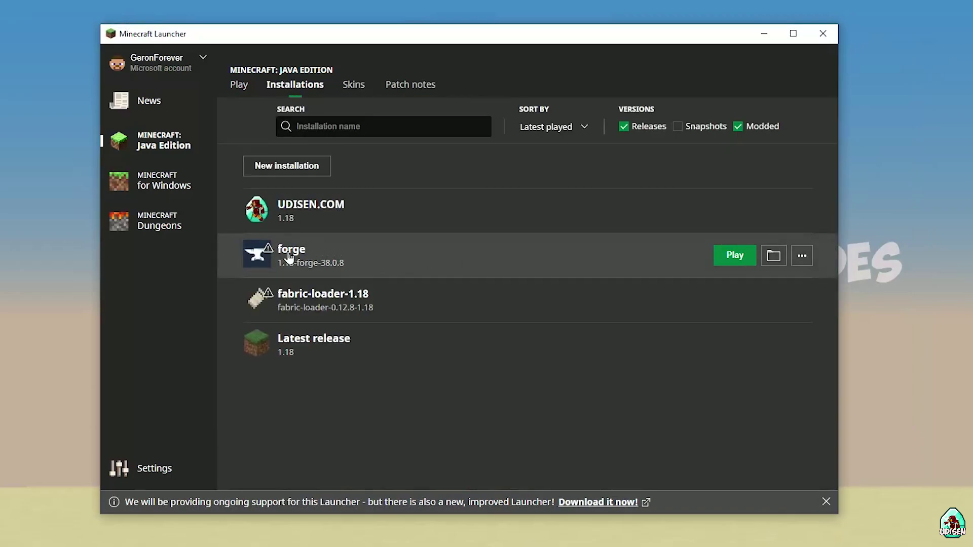
{"action": "left_click", "coordinate": [389, 262]}
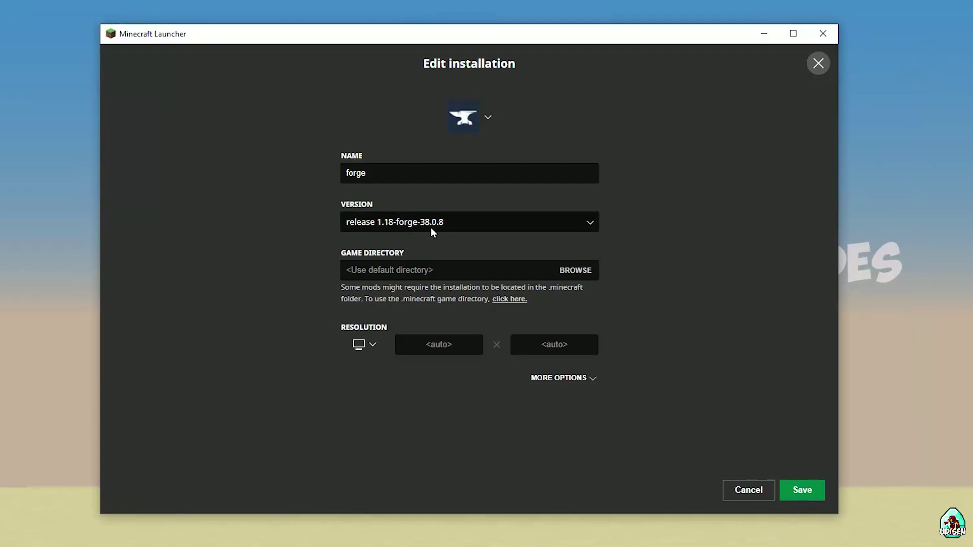
{"action": "left_click", "coordinate": [468, 226]}
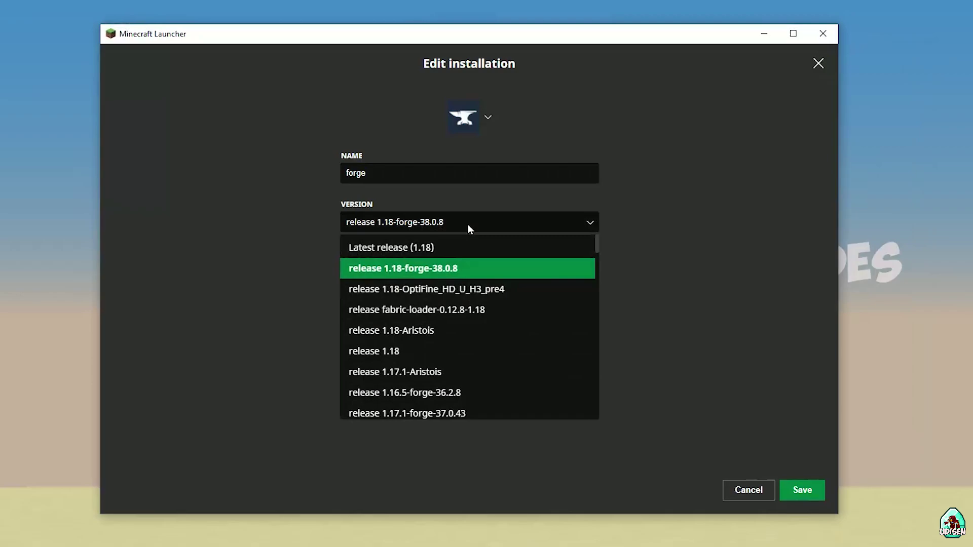
{"action": "left_click", "coordinate": [467, 226]}
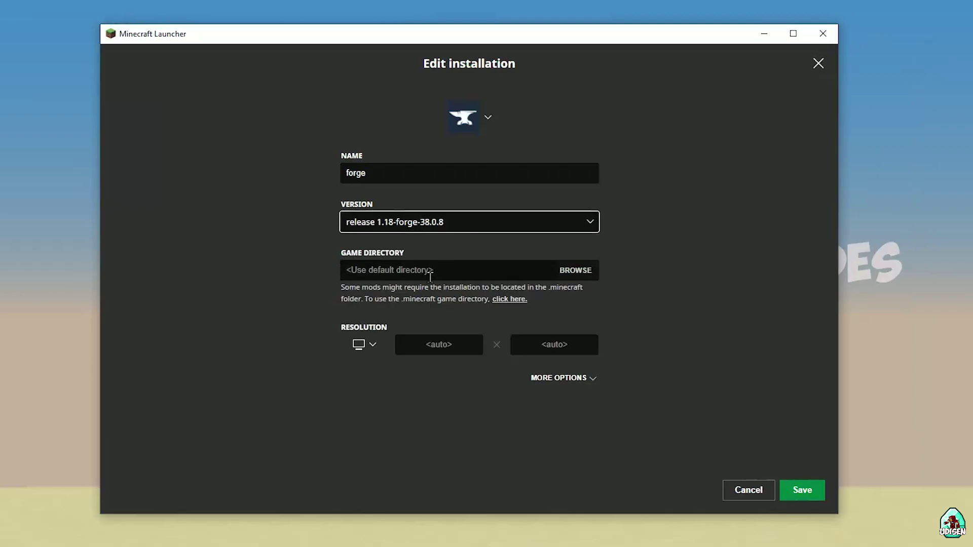
{"action": "left_click", "coordinate": [441, 224]}
{"action": "left_click", "coordinate": [400, 267]}
{"action": "left_click", "coordinate": [755, 489]}
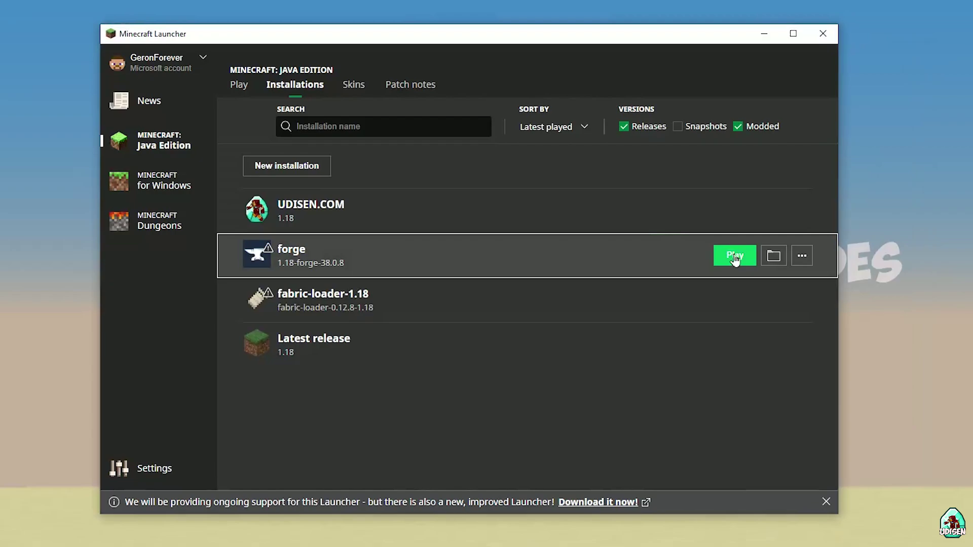
Open the forge installation's game folder and view its mods subfolder
{"action": "left_click", "coordinate": [773, 256]}
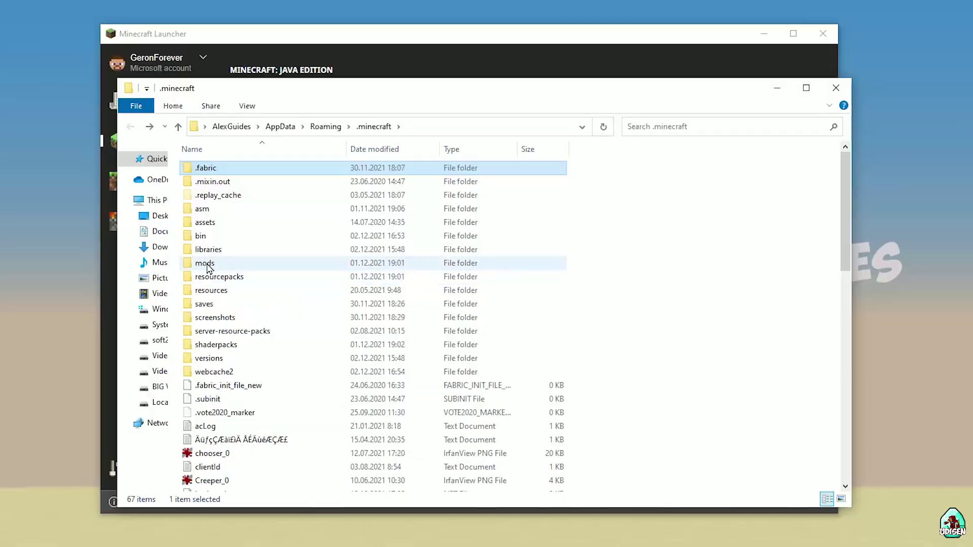
{"action": "double_click", "coordinate": [205, 264]}
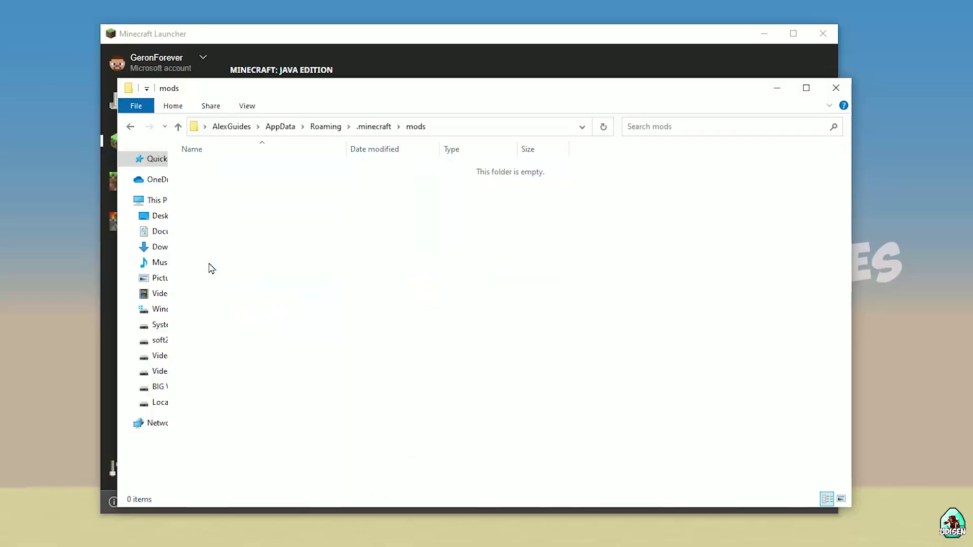
{"action": "left_click", "coordinate": [776, 87]}
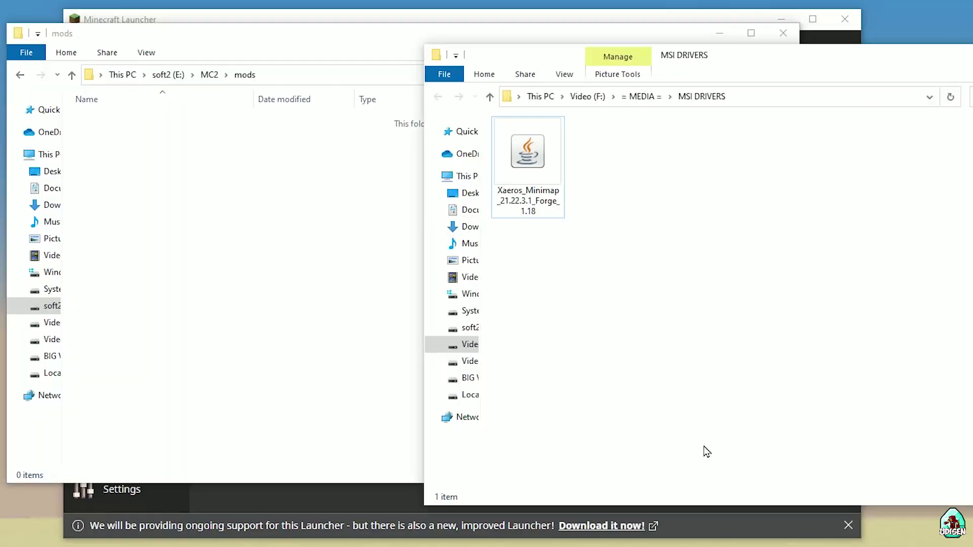
Copy Xaeros_Minimap_21.22.3.1_Forge_1.18 from MSI DRIVERS into the MC2 mods folder and minimise both folder windows
{"action": "left_click", "coordinate": [518, 175]}
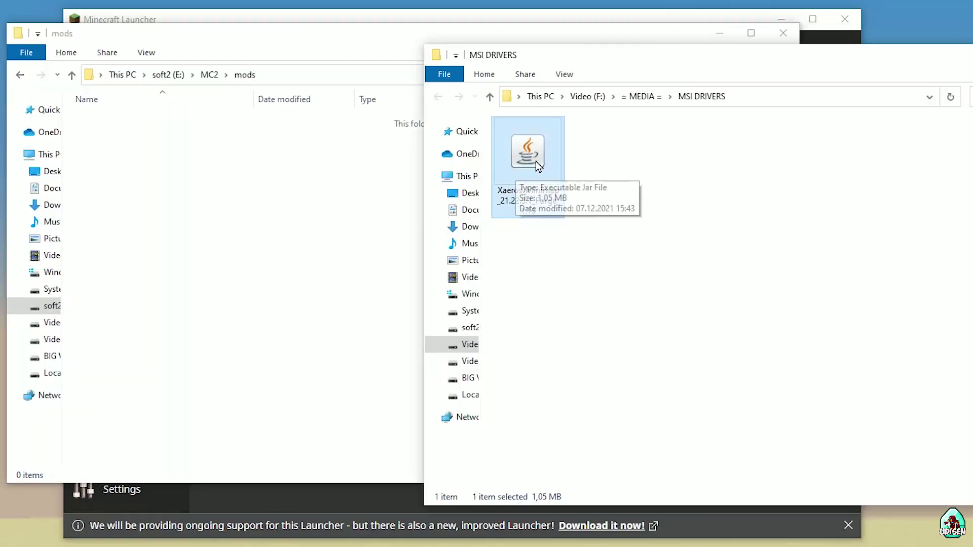
{"action": "left_click_drag", "start_coordinate": [536, 162], "coordinate": [131, 157]}
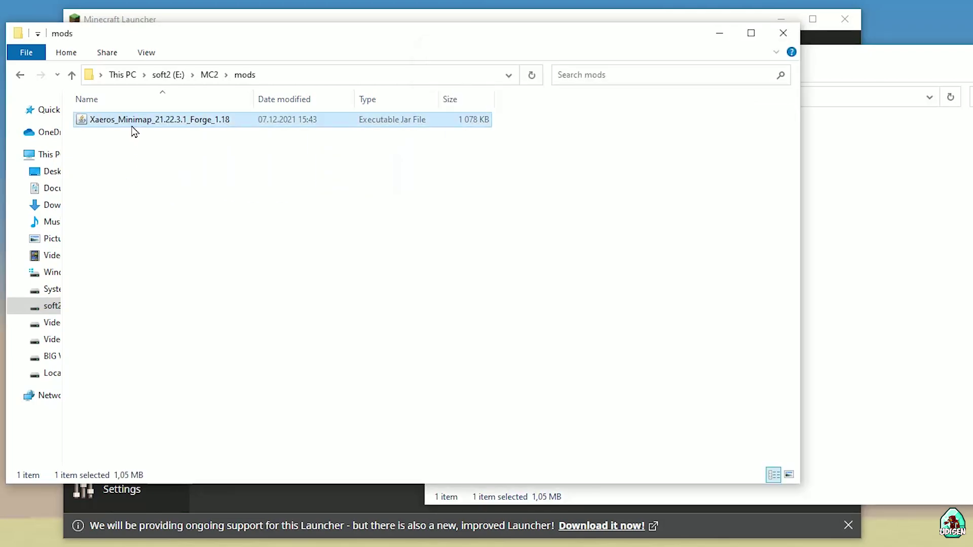
{"action": "left_click", "coordinate": [719, 33]}
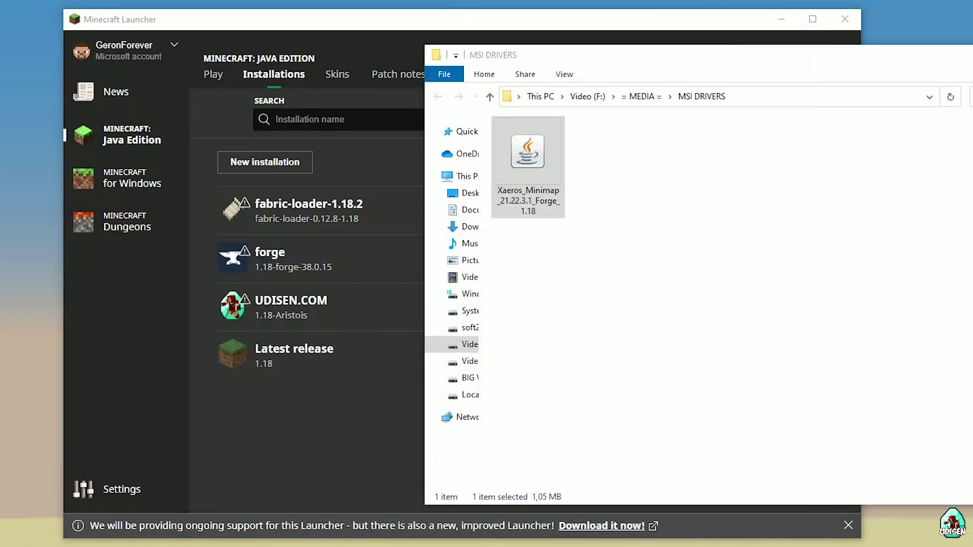
{"action": "key", "text": "super+Down"}
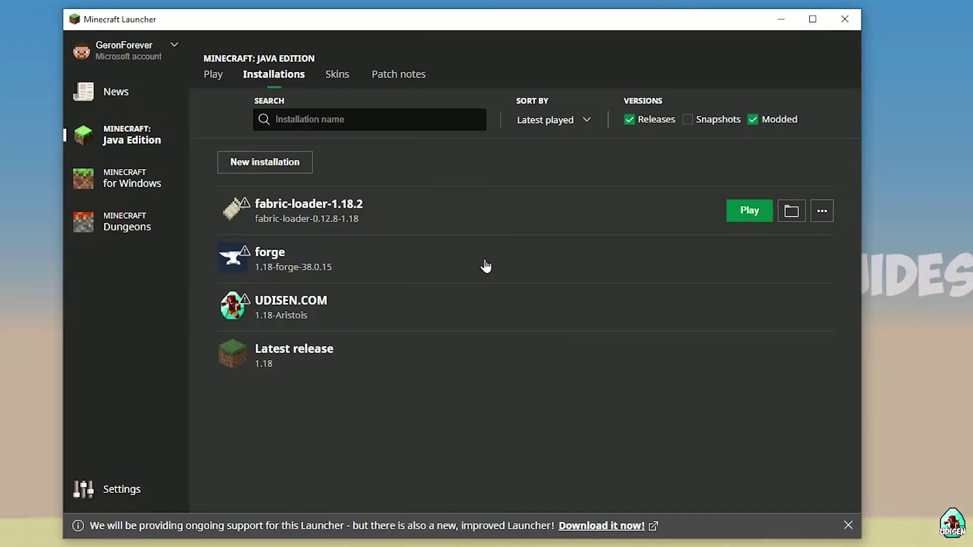
Set the forge installation's version to release 1.18-forge-38.0.15 and save the installation
{"action": "mouse_move", "coordinate": [358, 257]}
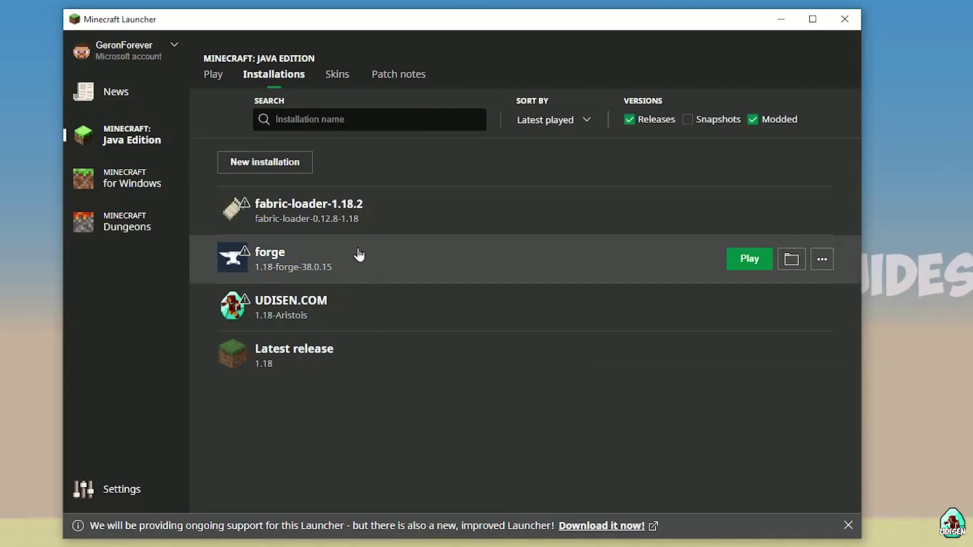
{"action": "left_click", "coordinate": [366, 268]}
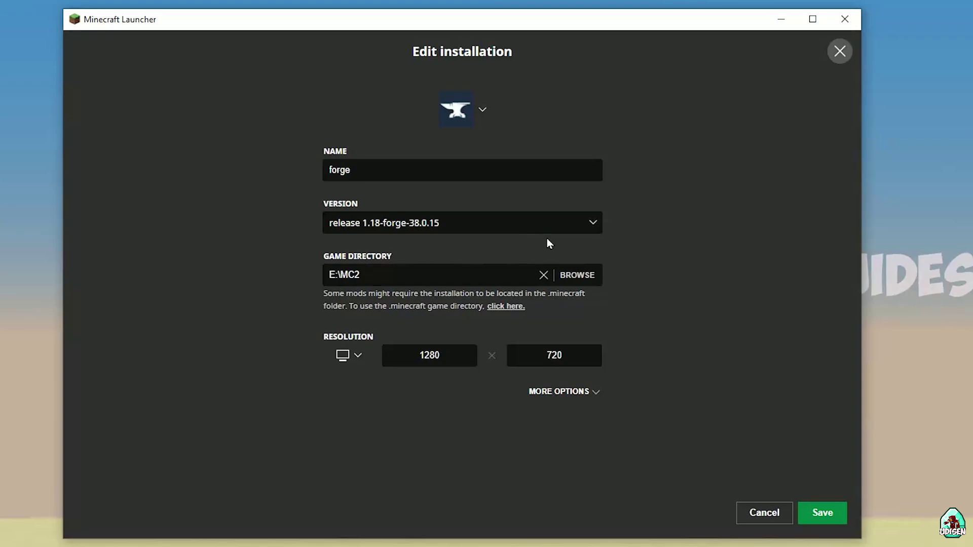
{"action": "left_click", "coordinate": [472, 222]}
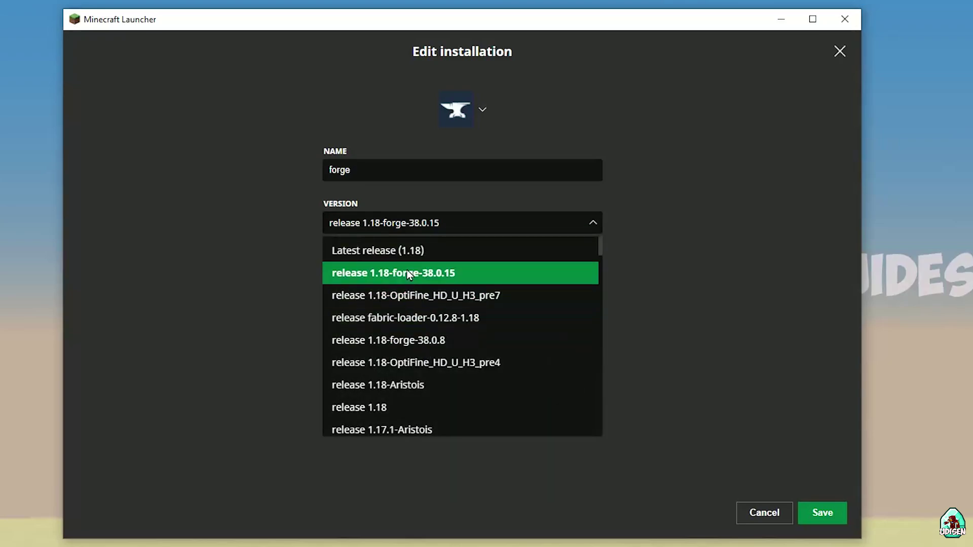
{"action": "left_click", "coordinate": [408, 273]}
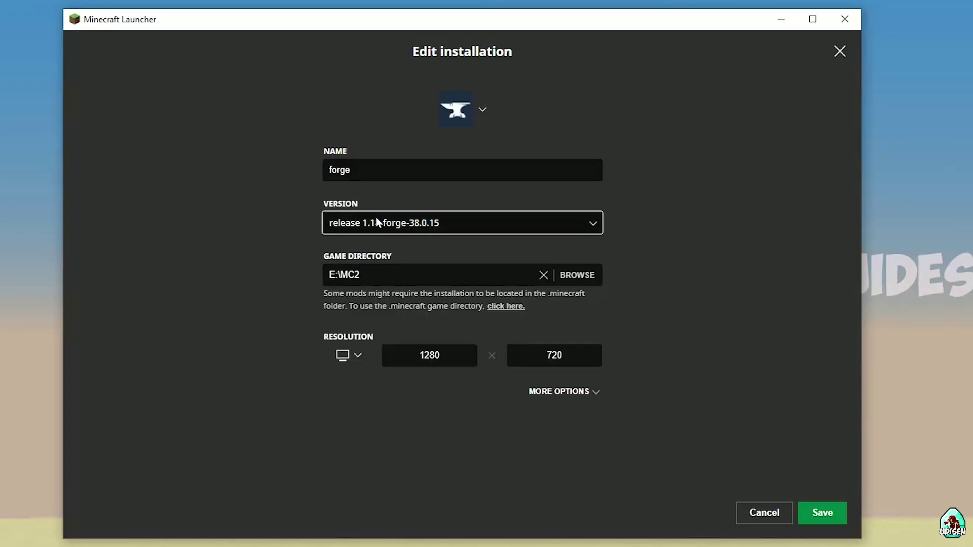
{"action": "left_click", "coordinate": [428, 224]}
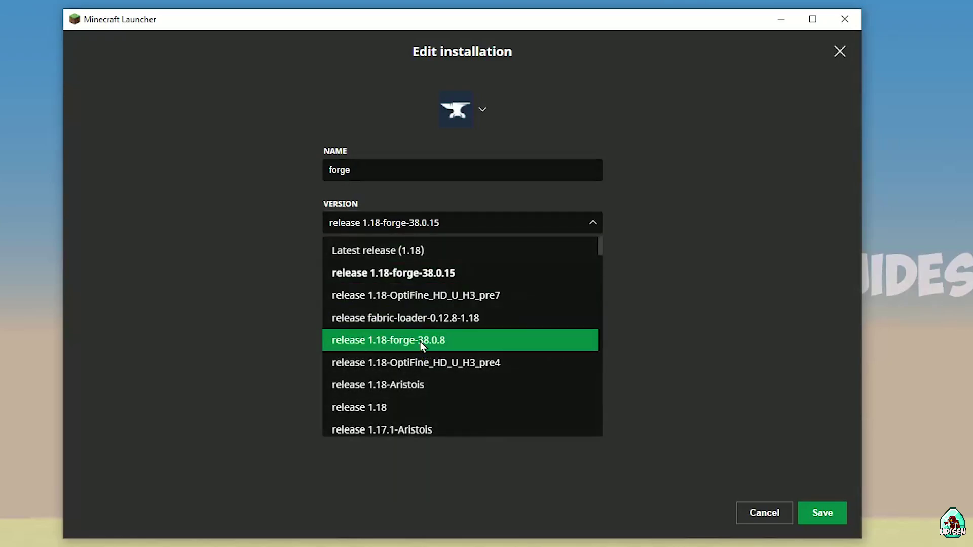
{"action": "left_click", "coordinate": [405, 277]}
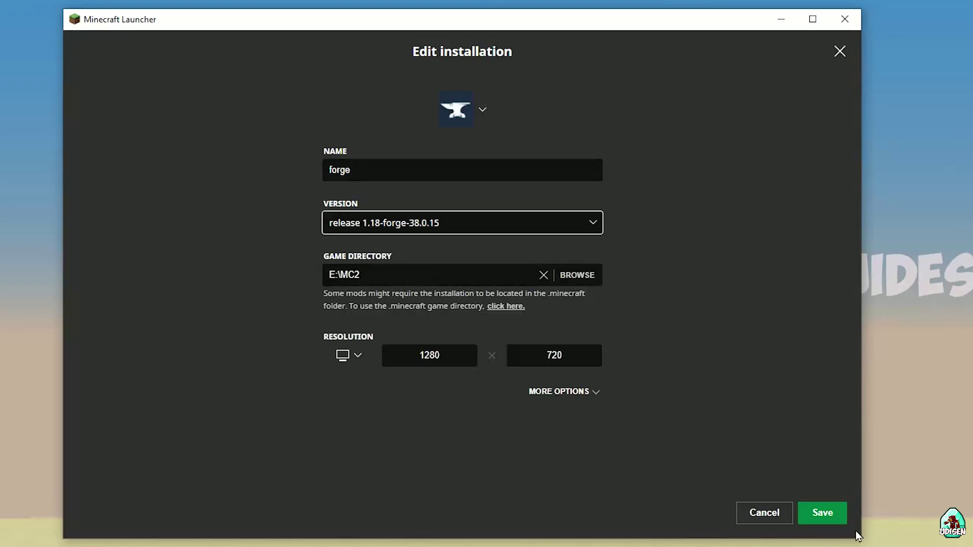
{"action": "left_click", "coordinate": [822, 513]}
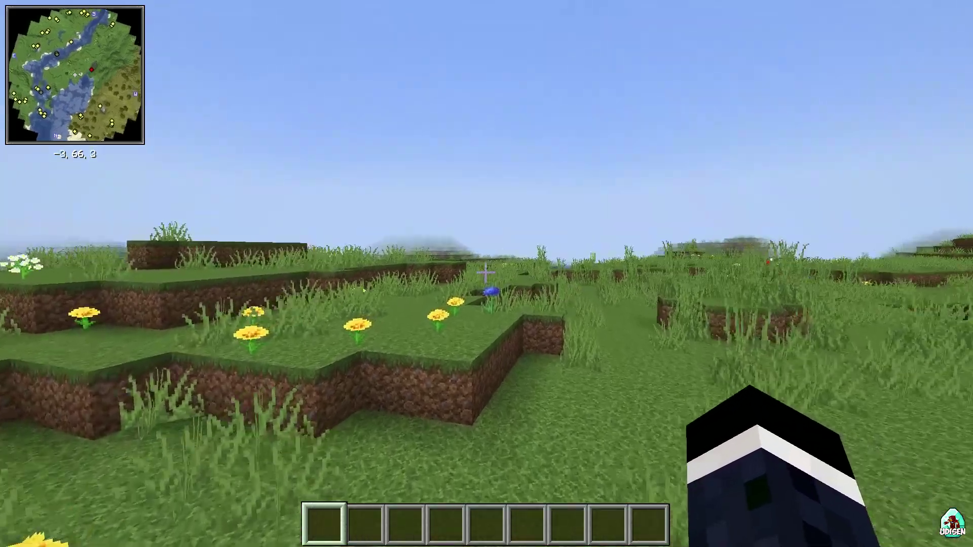
In the Minecraft world, walk forward along the river to examine how the minimap follows the player
{"action": "key", "text": "w"}
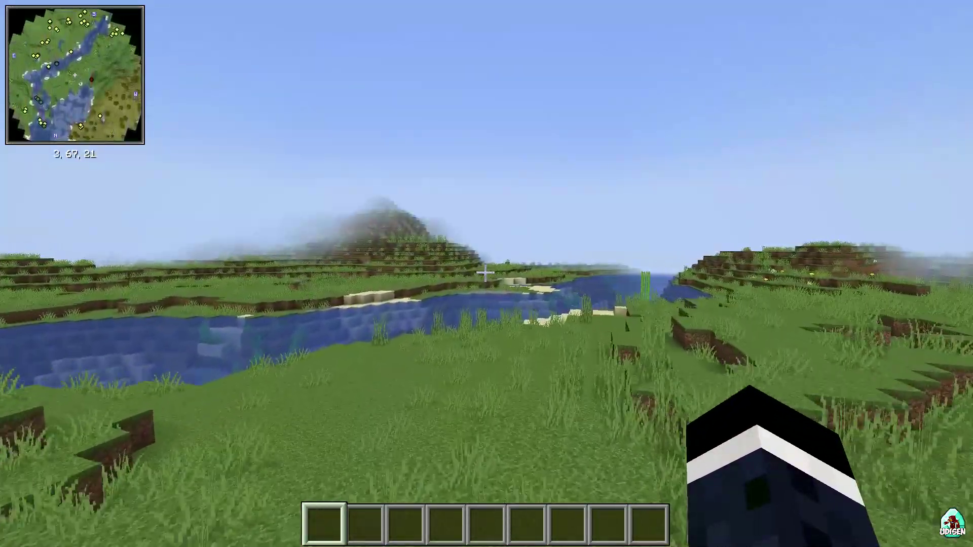
{"action": "key", "text": "w"}
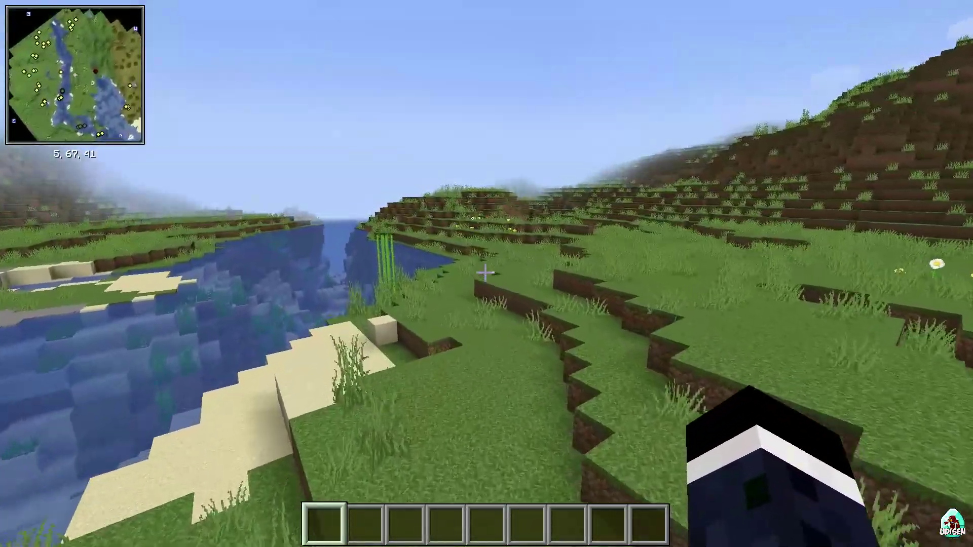
{"action": "key", "text": "w"}
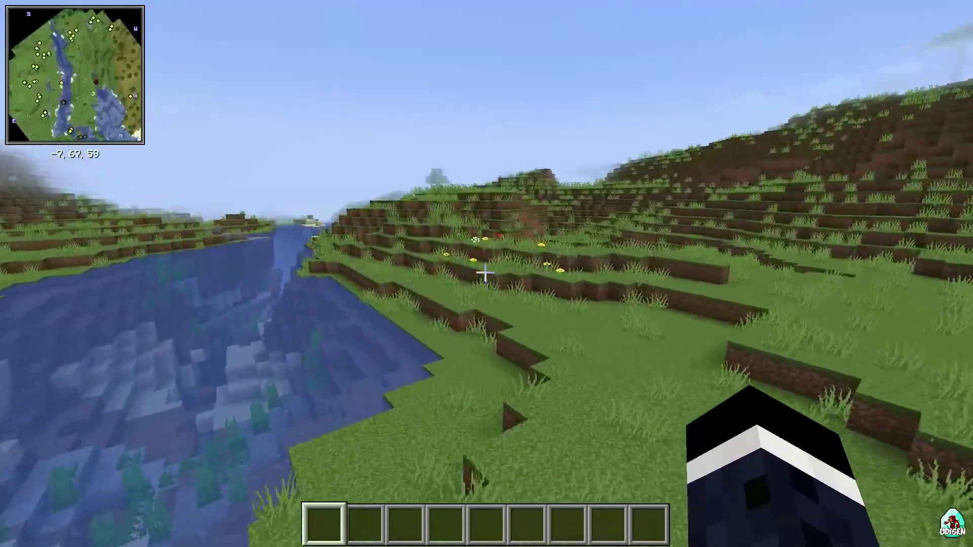
{"action": "key", "text": "w"}
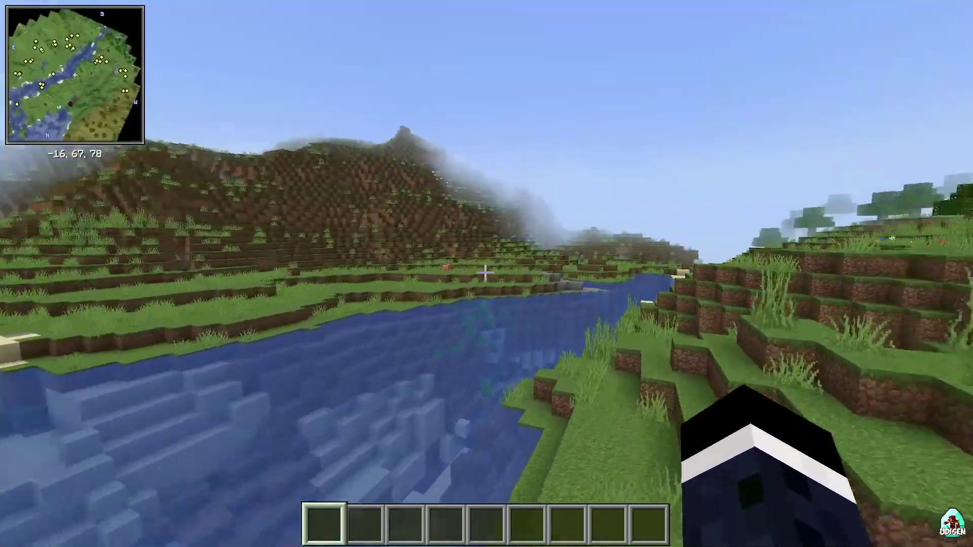
{"action": "key", "text": "w"}
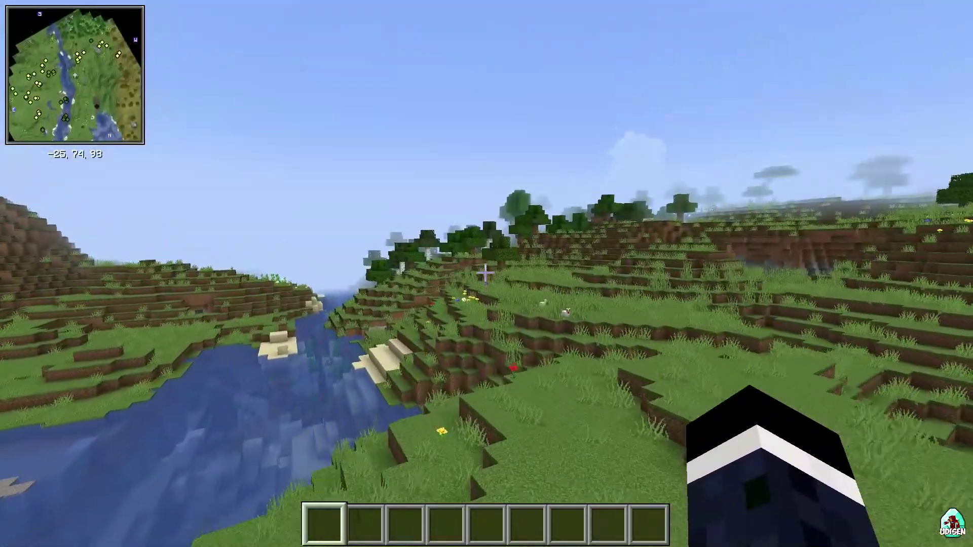
{"action": "key", "text": "w"}
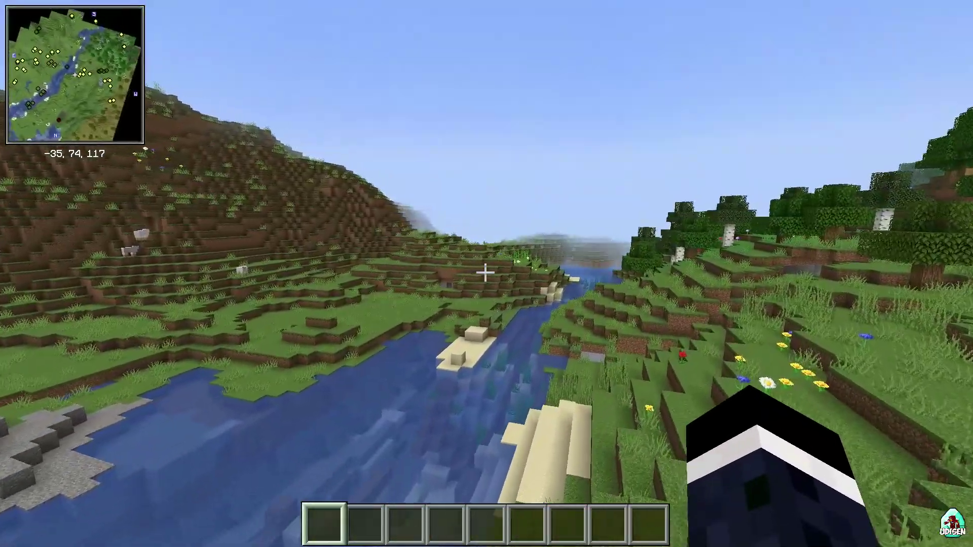
{"action": "key", "text": "w"}
In the Xaero's Minimap key binds, assign - to Zoom In Minimap and = to Zoom Out Minimap
{"action": "key", "text": "Escape"}
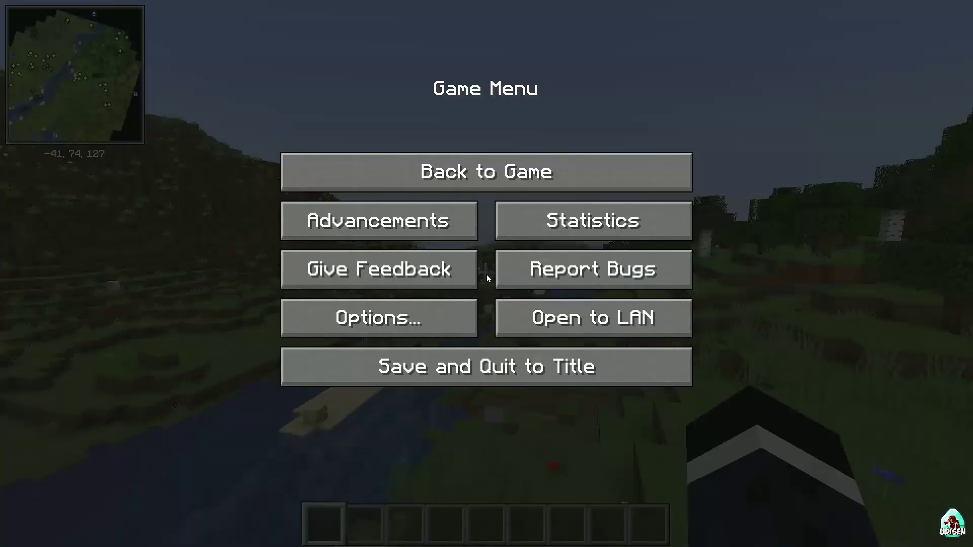
{"action": "left_click", "coordinate": [569, 241]}
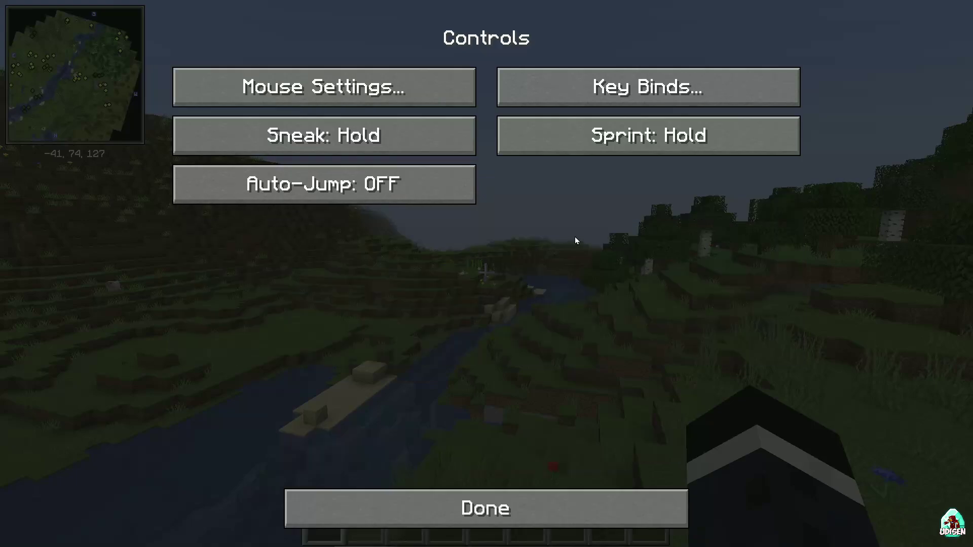
{"action": "left_click", "coordinate": [647, 102]}
{"action": "left_click_drag", "start_coordinate": [865, 64], "coordinate": [874, 365]}
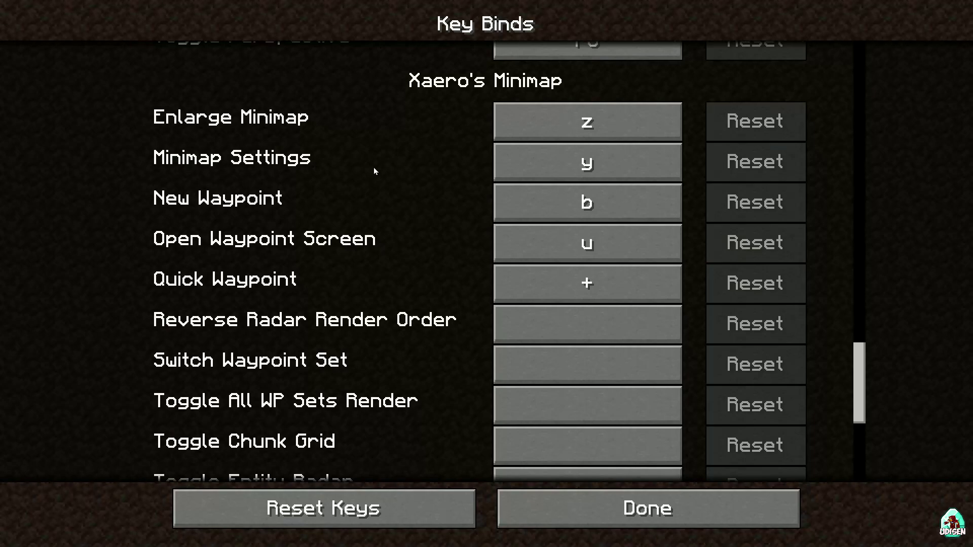
{"action": "scroll", "coordinate": [373, 167], "scroll_direction": "down", "scroll_amount": 3}
{"action": "scroll", "coordinate": [373, 167], "scroll_direction": "down", "scroll_amount": 5}
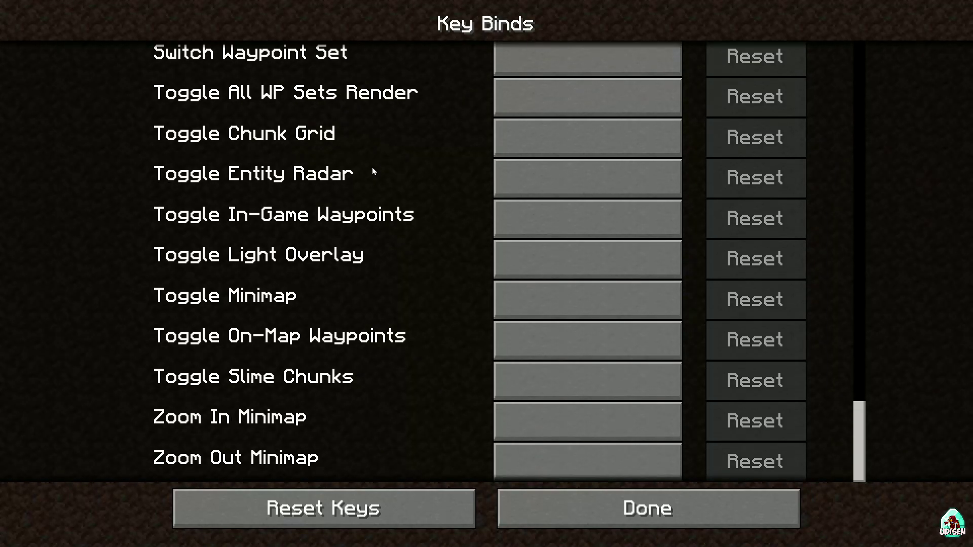
{"action": "left_click", "coordinate": [552, 424]}
{"action": "key", "text": "minus"}
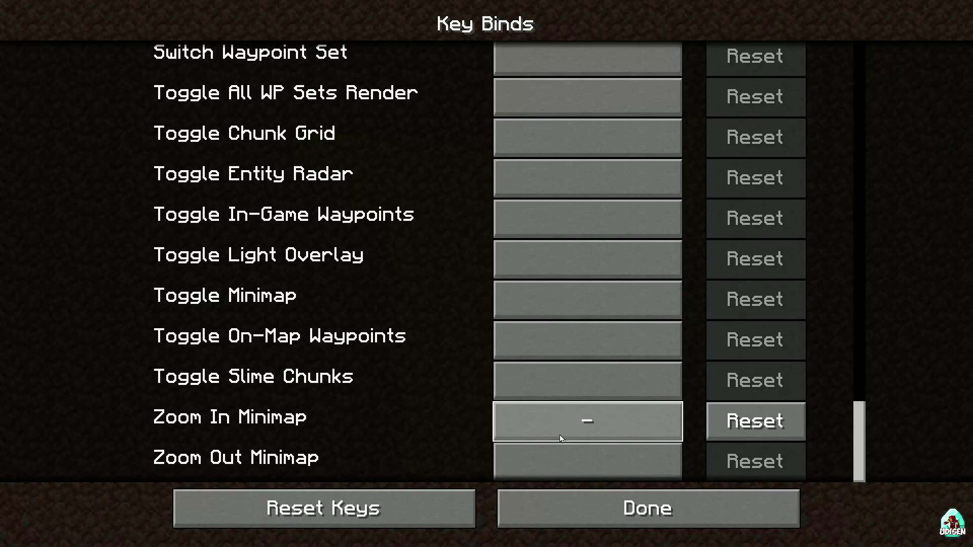
{"action": "left_click", "coordinate": [574, 462]}
{"action": "key", "text": "equal"}
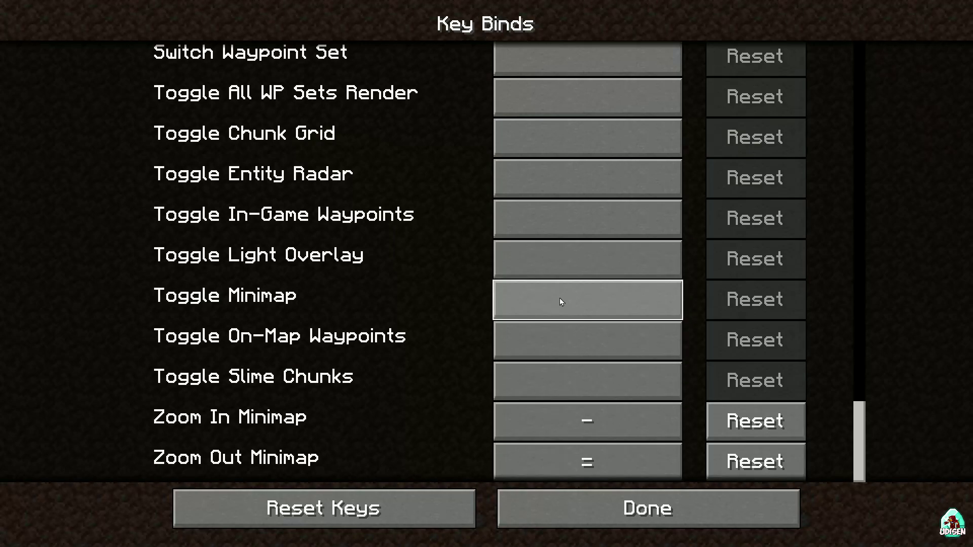
Review the remaining Xaero's Minimap key binds, assign ] to Toggle Minimap, and return to the game
{"action": "scroll", "coordinate": [560, 303], "scroll_direction": "up", "scroll_amount": 7}
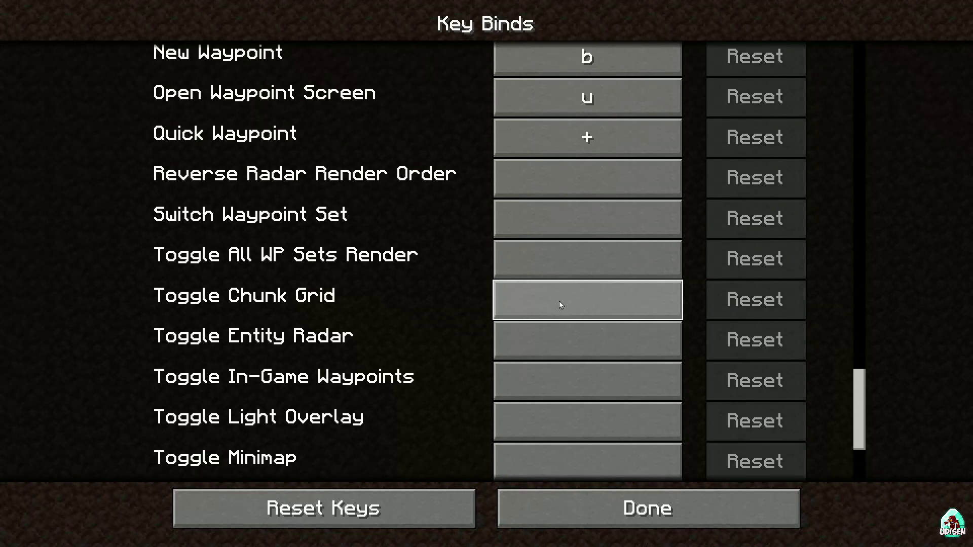
{"action": "scroll", "coordinate": [559, 304], "scroll_direction": "up", "scroll_amount": 1}
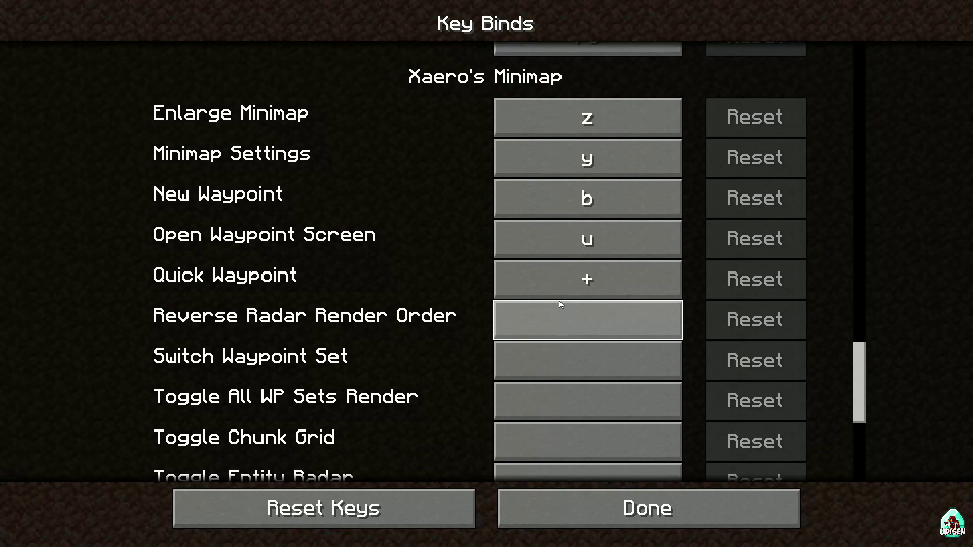
{"action": "scroll", "coordinate": [558, 301], "scroll_direction": "down", "scroll_amount": 3}
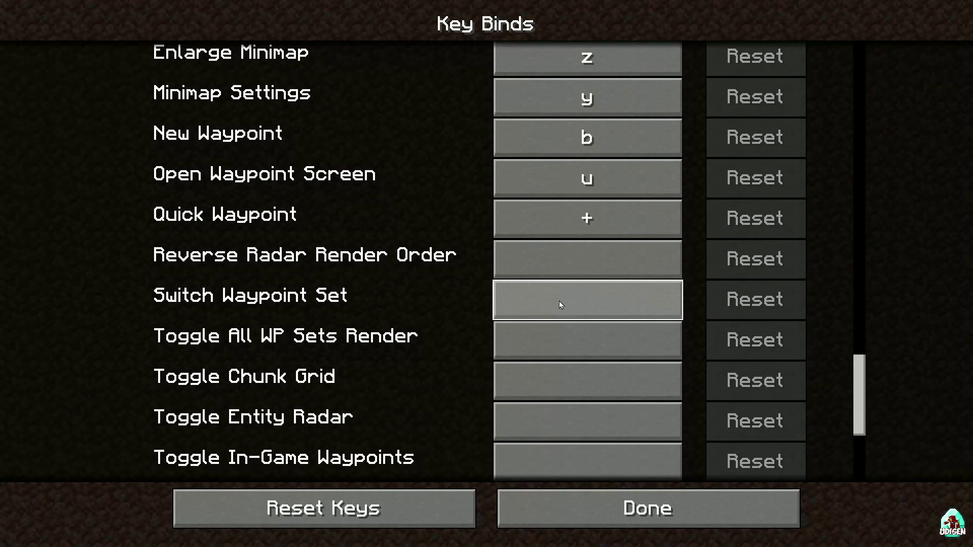
{"action": "scroll", "coordinate": [559, 305], "scroll_direction": "down", "scroll_amount": 5}
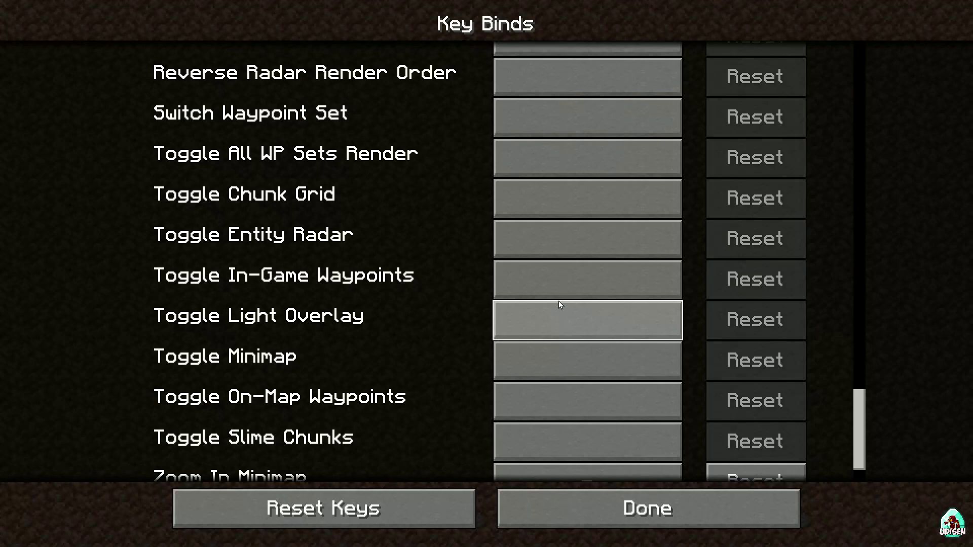
{"action": "scroll", "coordinate": [558, 301], "scroll_direction": "down", "scroll_amount": 2}
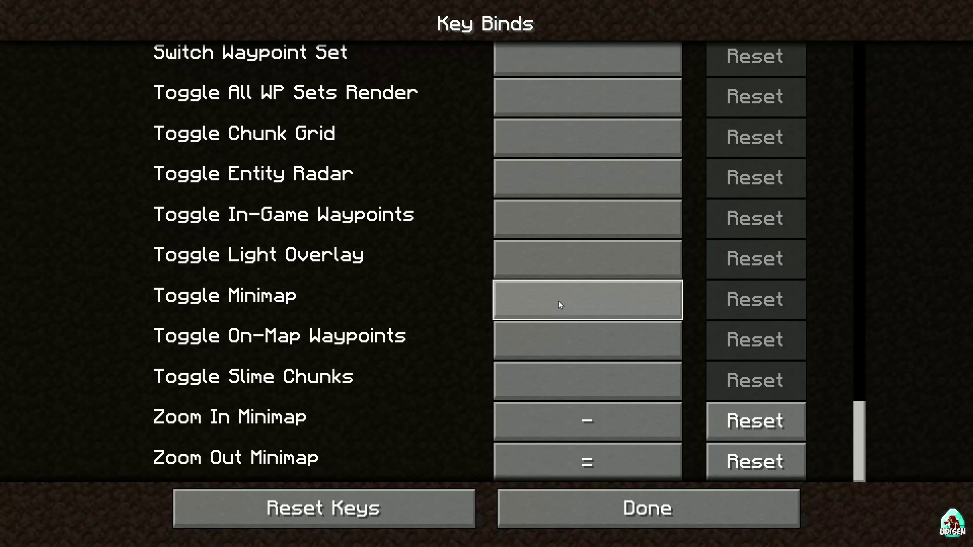
{"action": "left_click", "coordinate": [559, 301]}
{"action": "key", "text": "bracketright"}
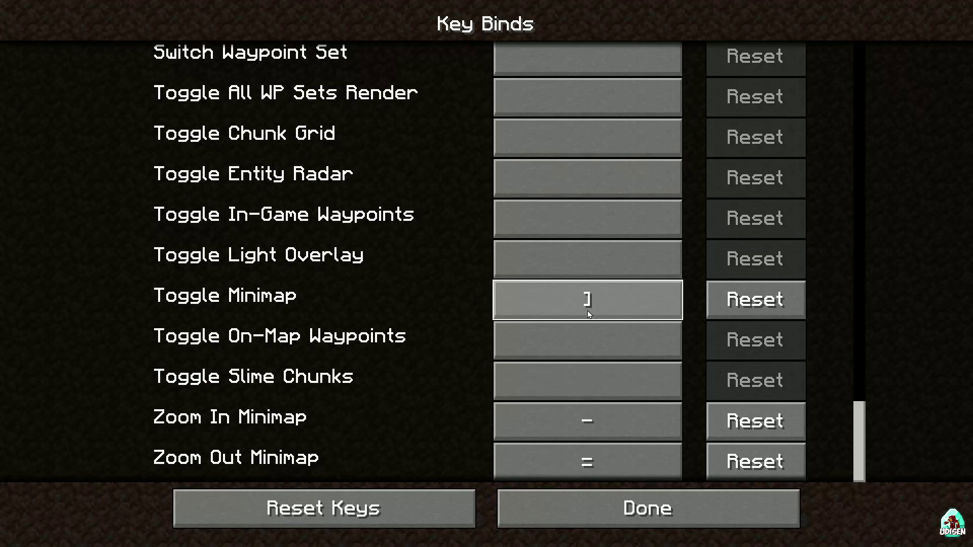
{"action": "scroll", "coordinate": [575, 152], "scroll_direction": "up", "scroll_amount": 7}
{"action": "scroll", "coordinate": [575, 152], "scroll_direction": "up", "scroll_amount": 10}
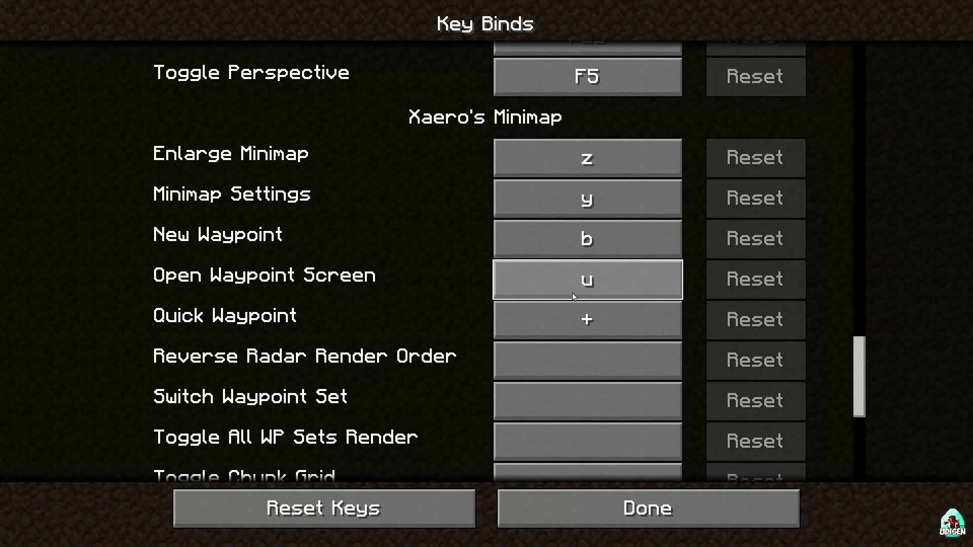
{"action": "left_click", "coordinate": [642, 512]}
{"action": "left_click", "coordinate": [577, 445]}
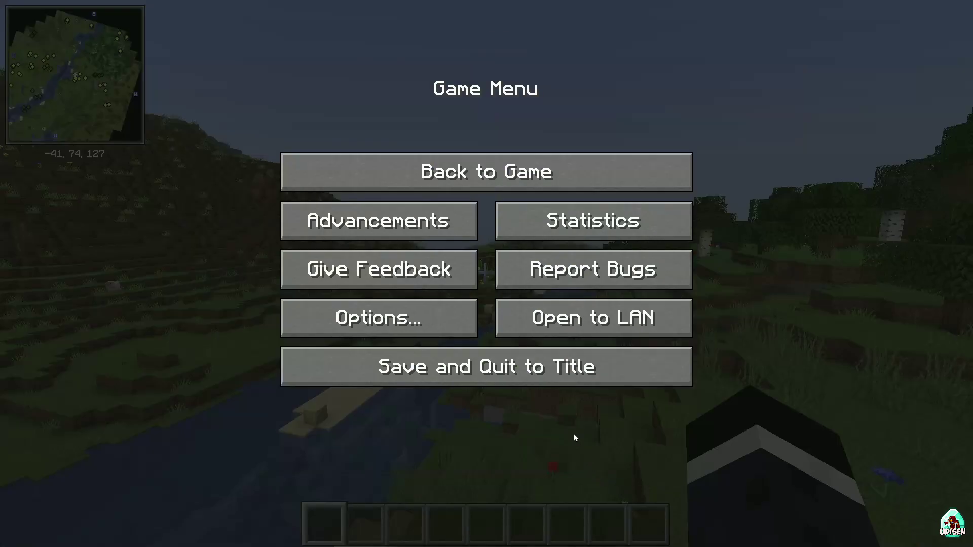
{"action": "left_click", "coordinate": [489, 171]}
Test the enlarged minimap and its zoom while walking beside the river, and restore its normal size
{"action": "key", "text": "z"}
{"action": "key", "text": "w"}
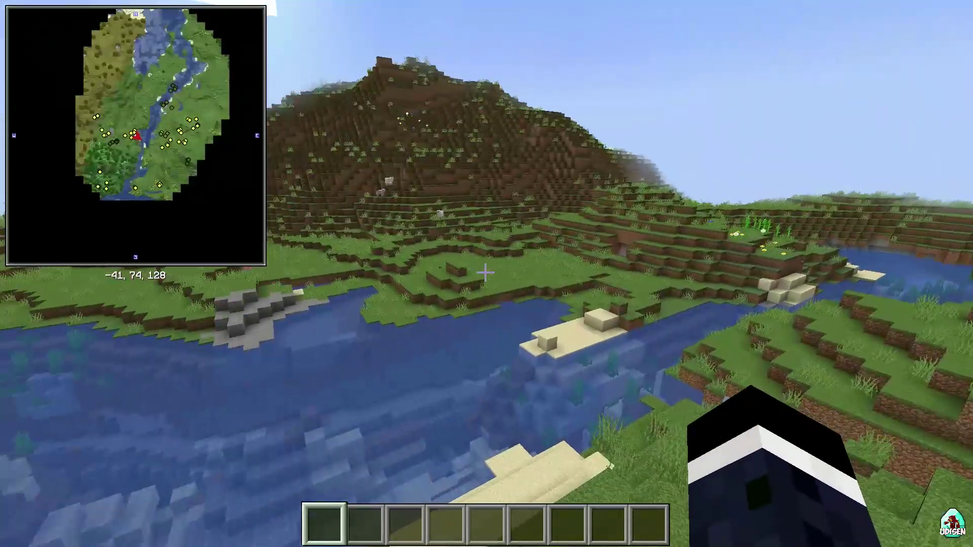
{"action": "key", "text": "w"}
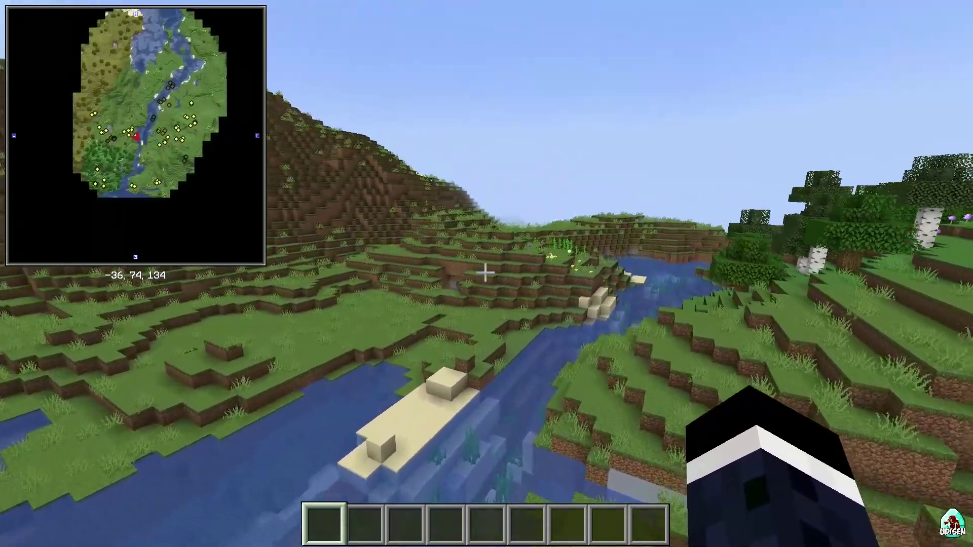
{"action": "key", "text": "z"}
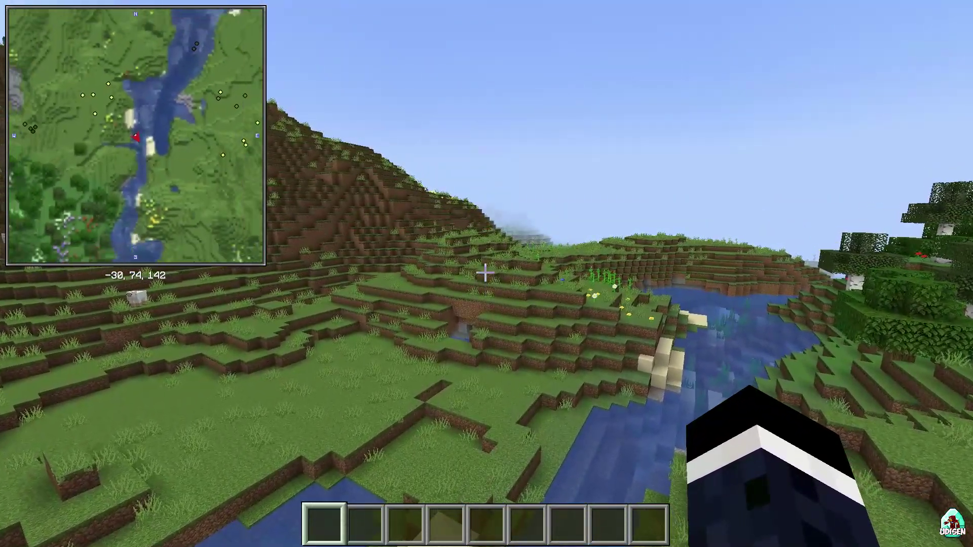
{"action": "key", "text": "z"}
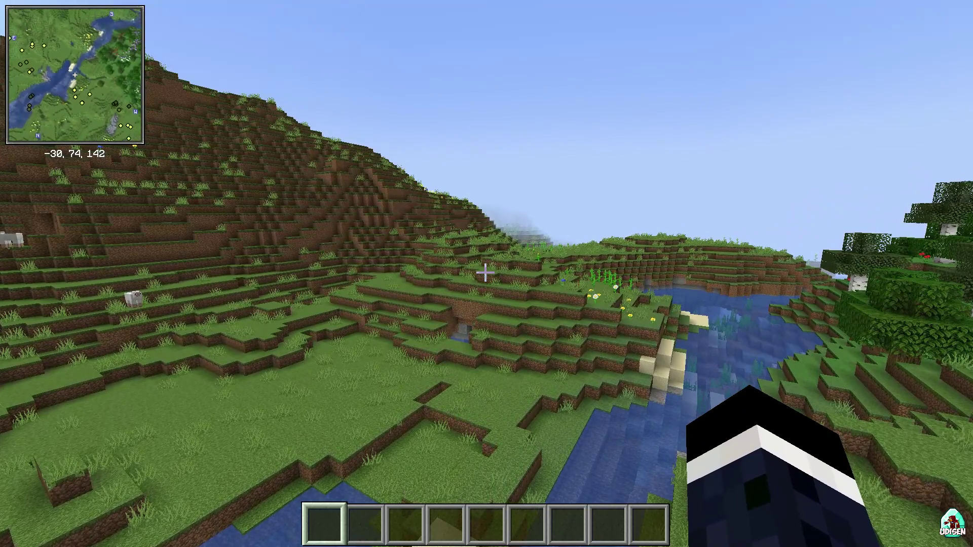
Walk up the grassy hillside while checking the minimap, enlarge it once more, and return it to normal size
{"action": "key", "text": "w"}
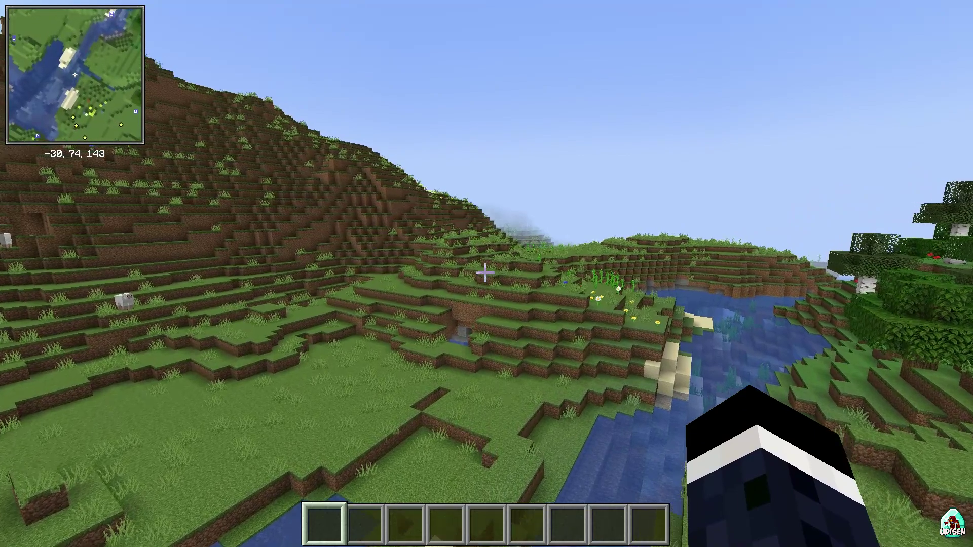
{"action": "key", "text": "w"}
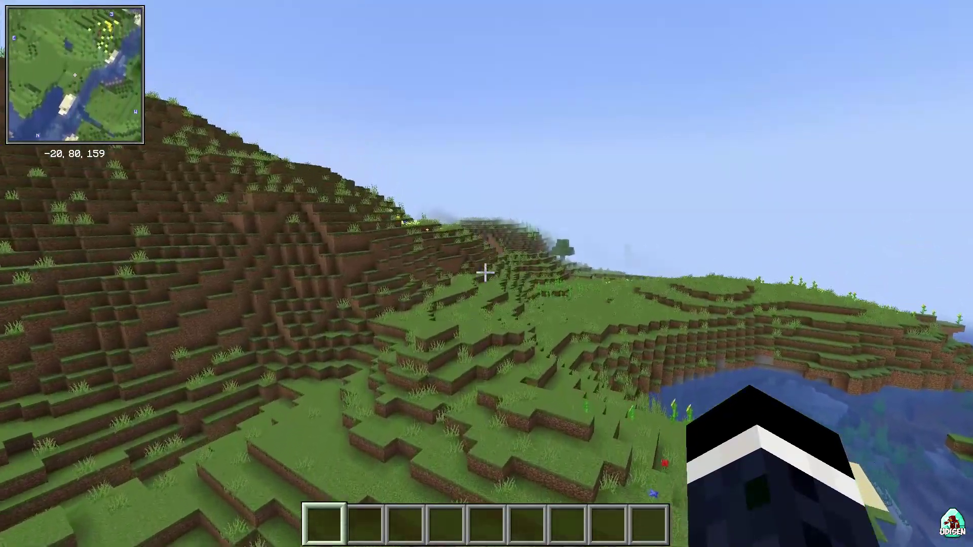
{"action": "key", "text": "w"}
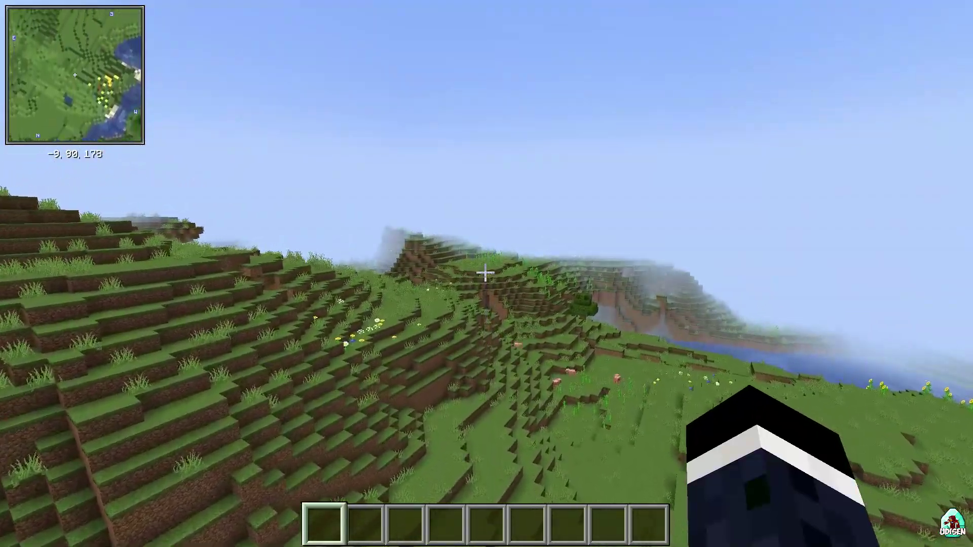
{"action": "key", "text": "w"}
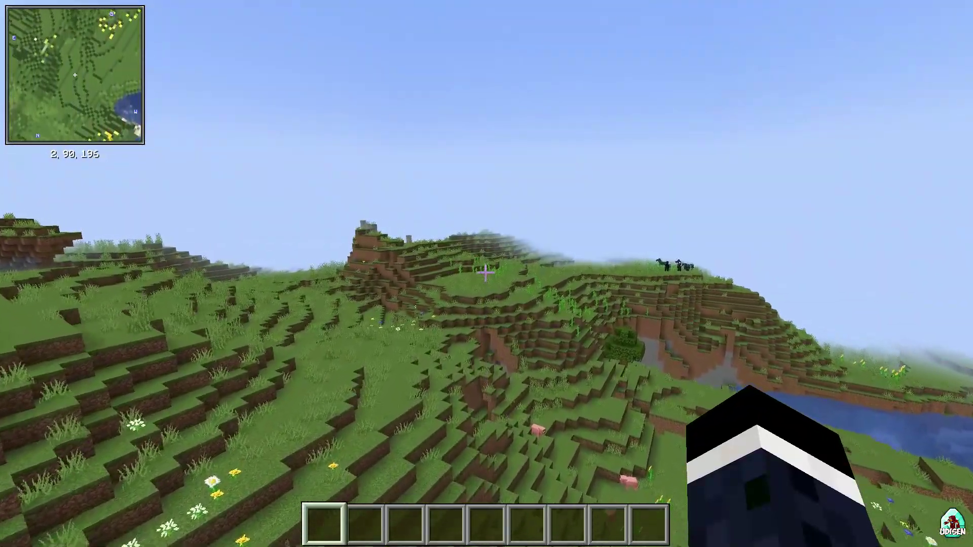
{"action": "key", "text": "z"}
{"action": "key", "text": "w"}
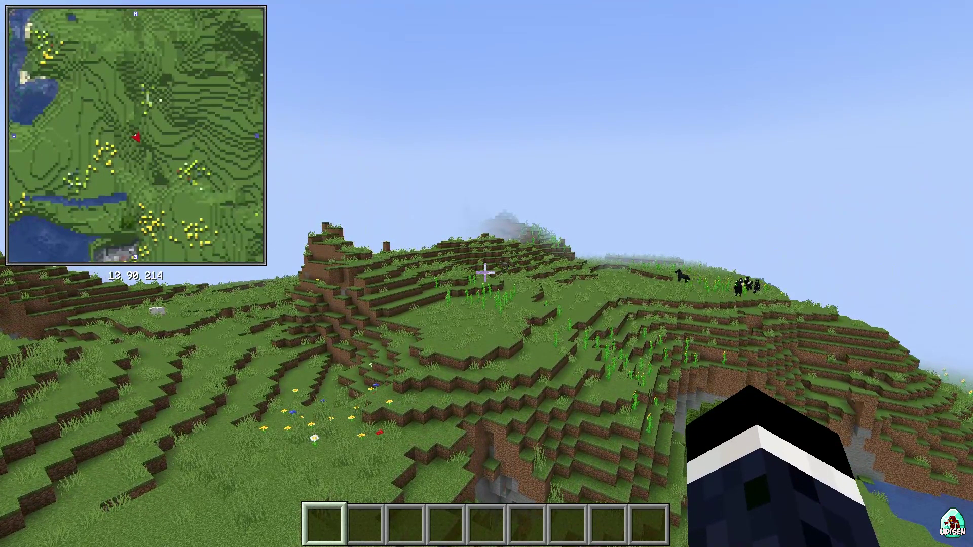
{"action": "key", "text": "z"}
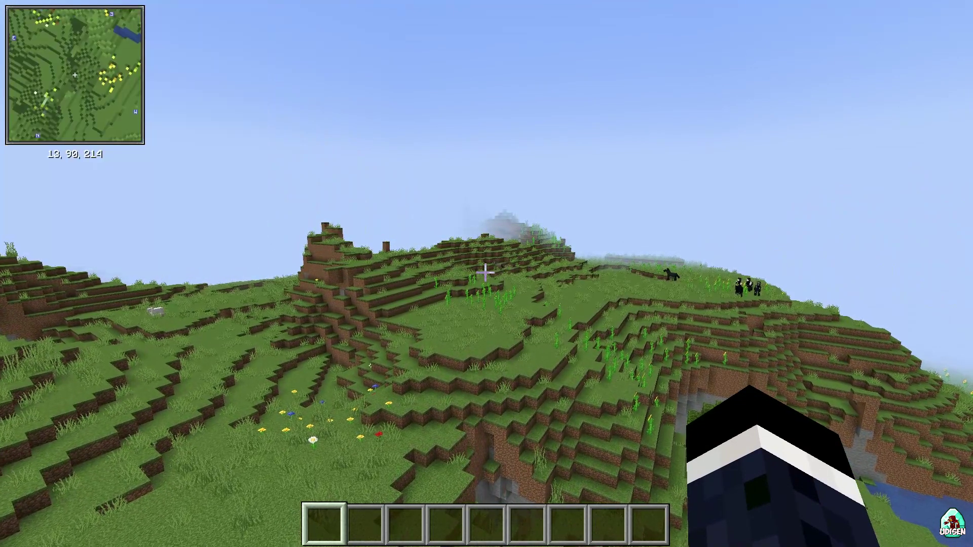